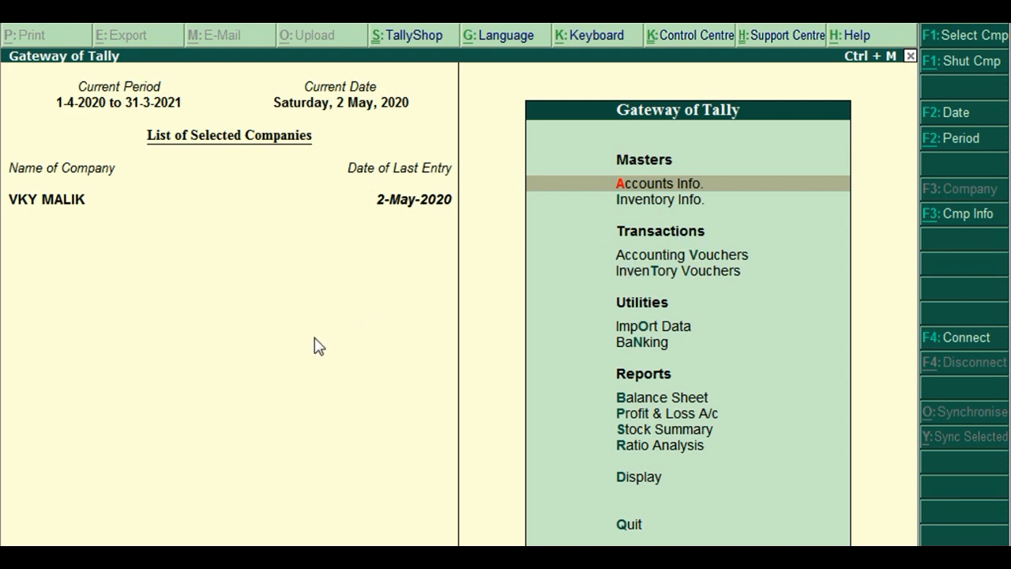
Start a sales voucher with Cash as the party and Sales as the ledger to review its fields, and leave it unsaved.
{"action": "key", "text": "Down"}
{"action": "key", "text": "Down"}
{"action": "key", "text": "Return"}
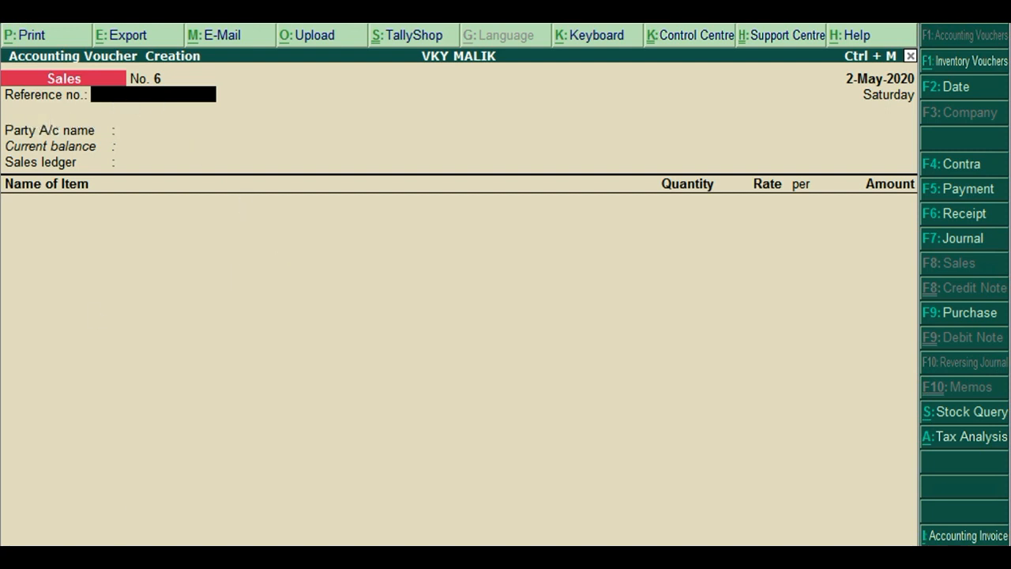
{"action": "key", "text": "ctrl+End"}
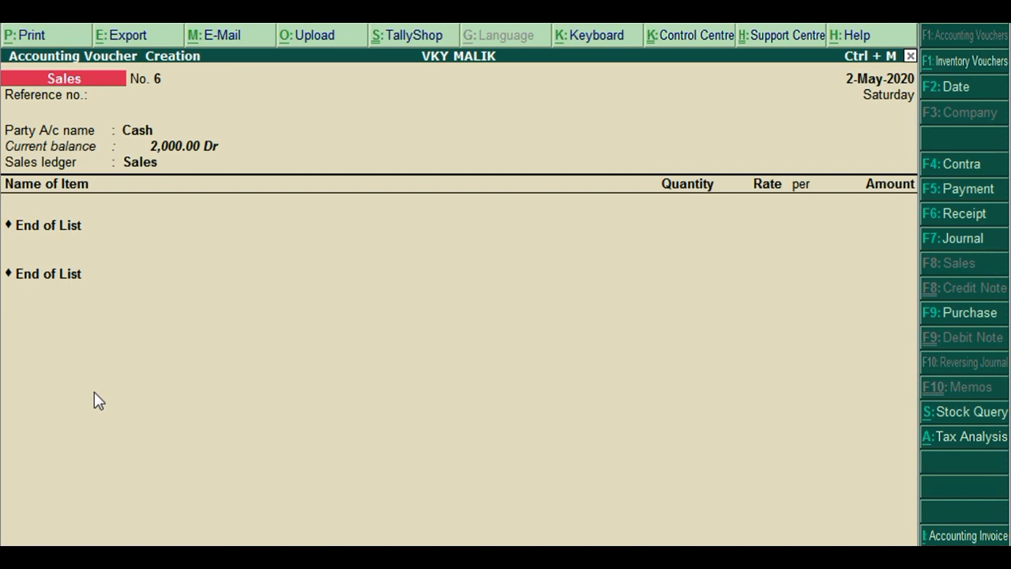
{"action": "key", "text": "Escape"}
Display the Sales Register from the account books and list the sales vouchers for May.
{"action": "key", "text": "Up"}
{"action": "key", "text": "Up"}
{"action": "key", "text": "Up"}
{"action": "key", "text": "Up"}
{"action": "key", "text": "Return"}
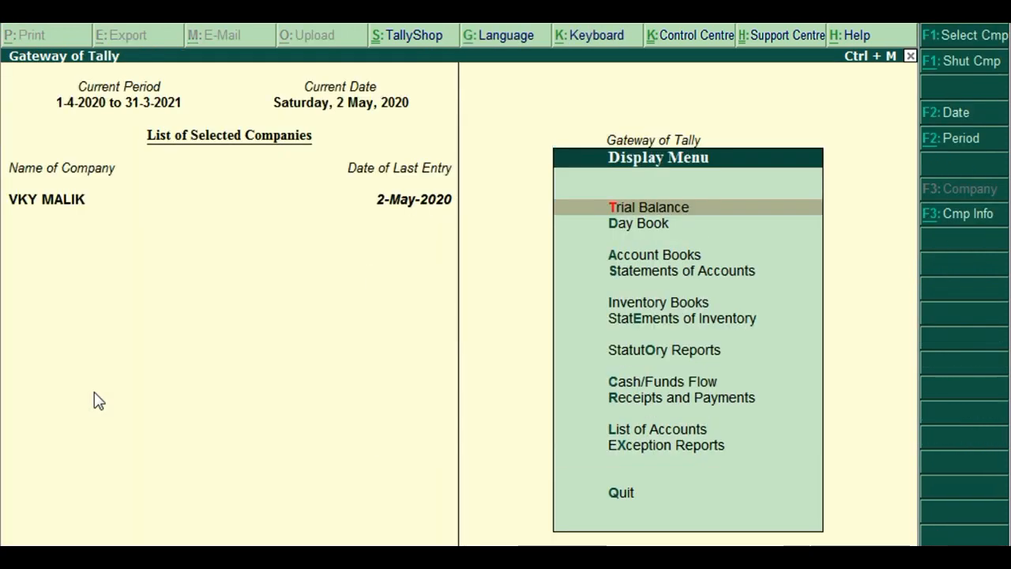
{"action": "key", "text": "Down"}
{"action": "key", "text": "Down"}
{"action": "key", "text": "Return"}
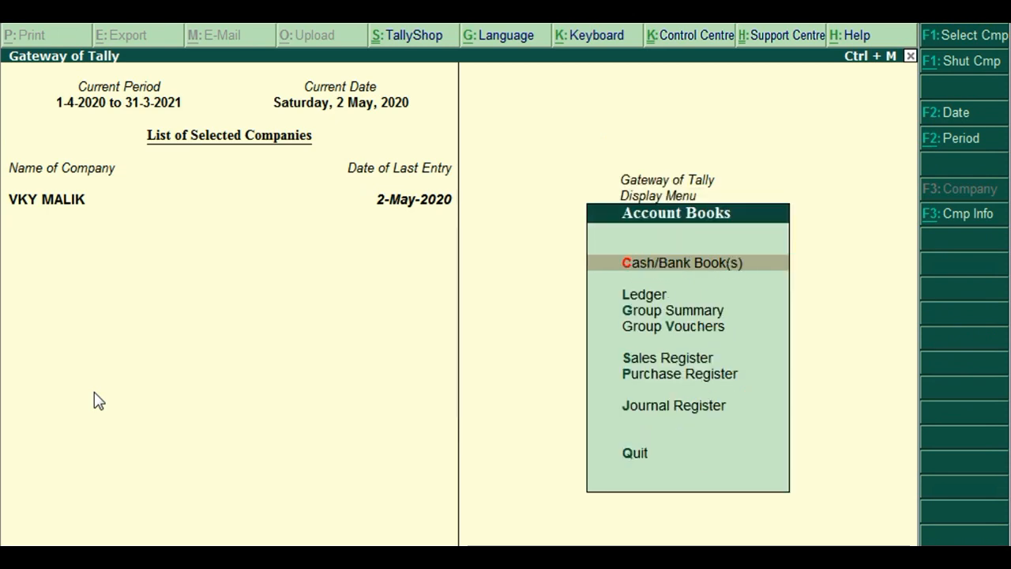
{"action": "key", "text": "Down"}
{"action": "key", "text": "Down"}
{"action": "key", "text": "Down"}
{"action": "key", "text": "Down"}
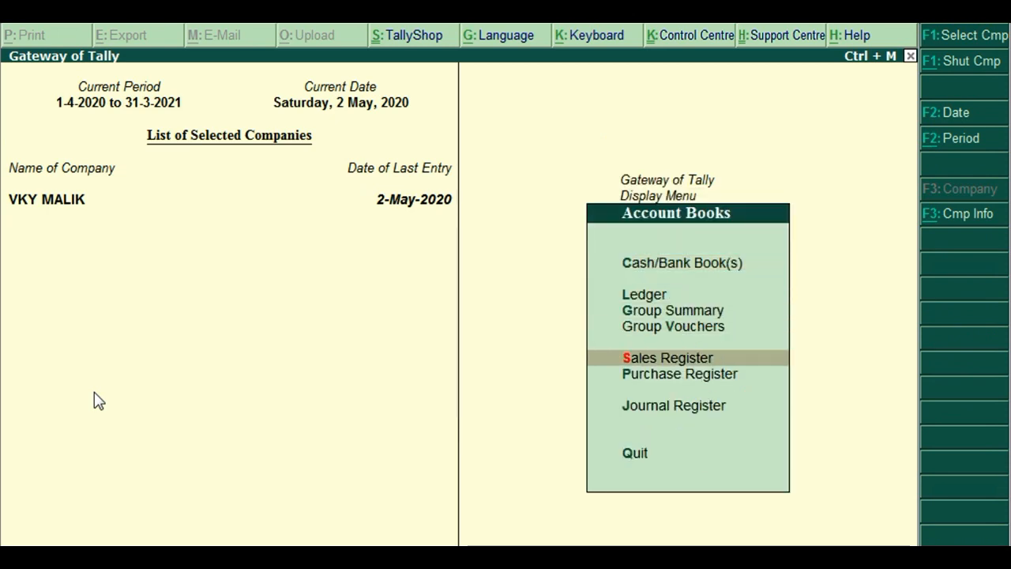
{"action": "key", "text": "Return"}
{"action": "key", "text": "Return"}
Set the sales voucher list's period to 1-Apr-2020 through 2-May-2020.
{"action": "key", "text": "alt+F2"}
{"action": "key", "text": "BackSpace"}
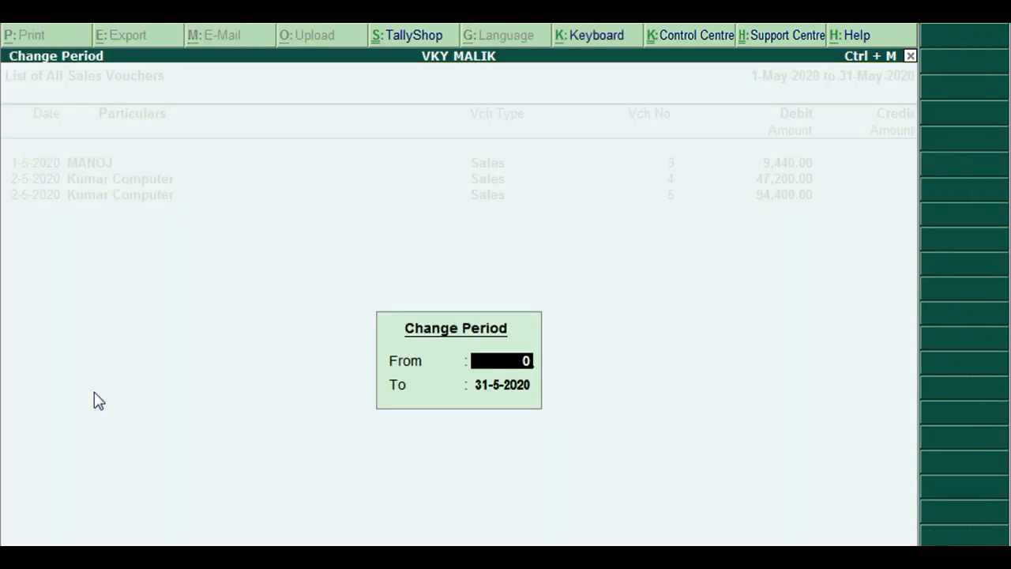
{"action": "key", "text": "Return"}
{"action": "type", "text": "2"}
{"action": "key", "text": "Return"}
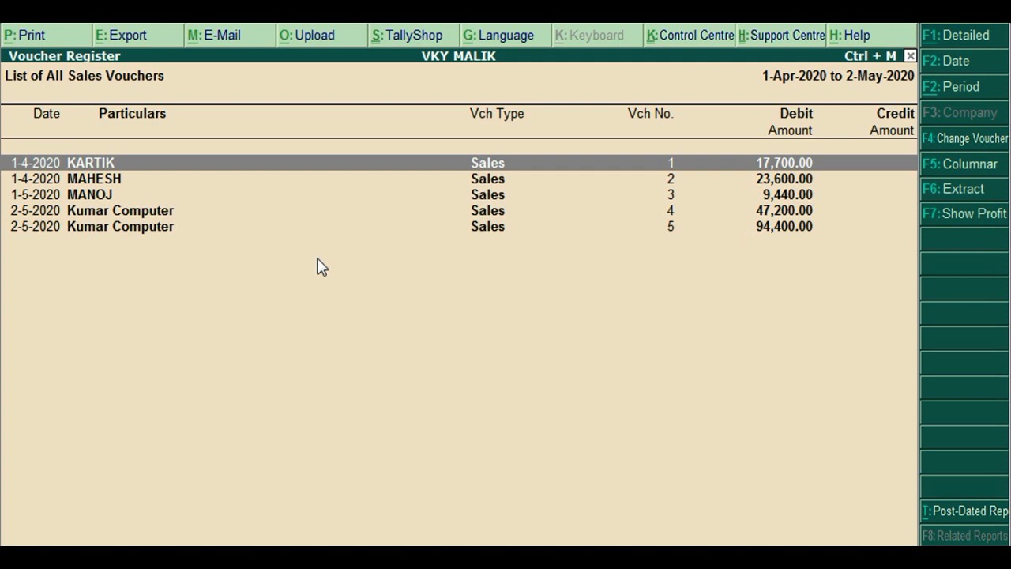
Expand sales voucher no. 1 to examine its bill reference, ledgers and narration, and return to the Gateway of Tally.
{"action": "key", "text": "shift+Return"}
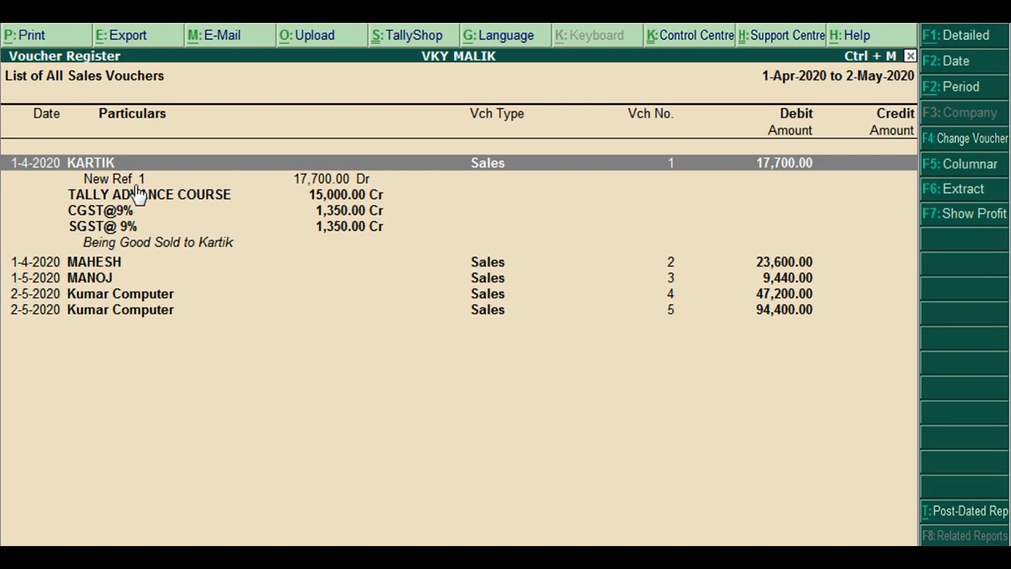
{"action": "key", "text": "Escape"}
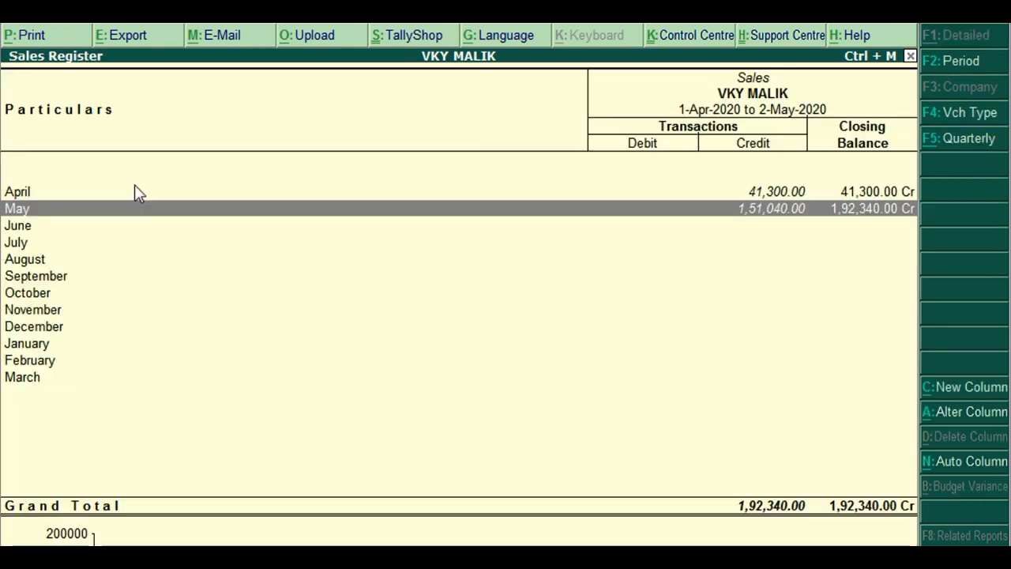
{"action": "key", "text": "Escape"}
{"action": "key", "text": "Home"}
Switch to the Windows desktop and open the properties of the Display Narration & Reference TDL text file.
{"action": "key", "text": "super+d"}
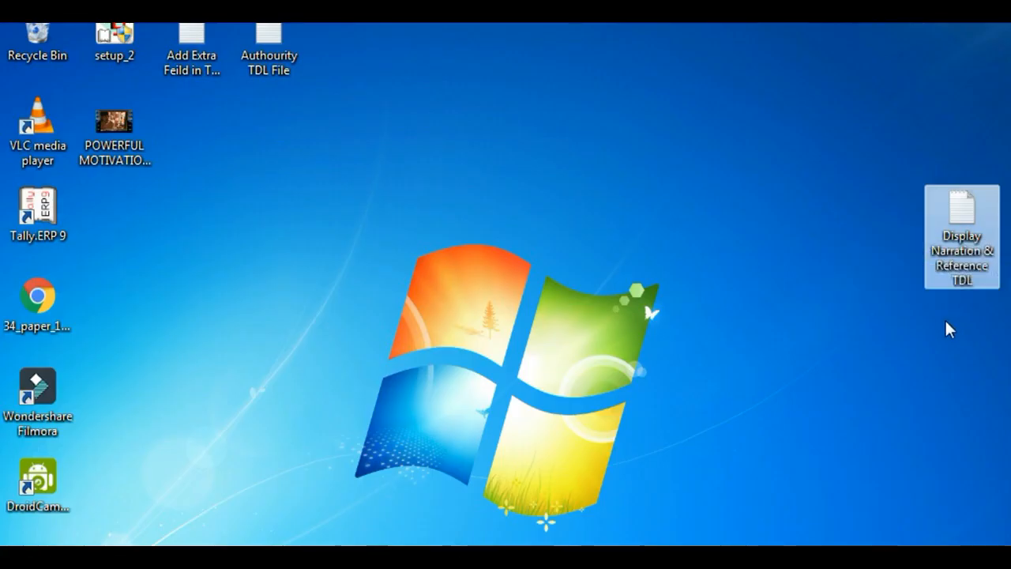
{"action": "left_click_drag", "start_coordinate": [956, 237], "coordinate": [935, 77]}
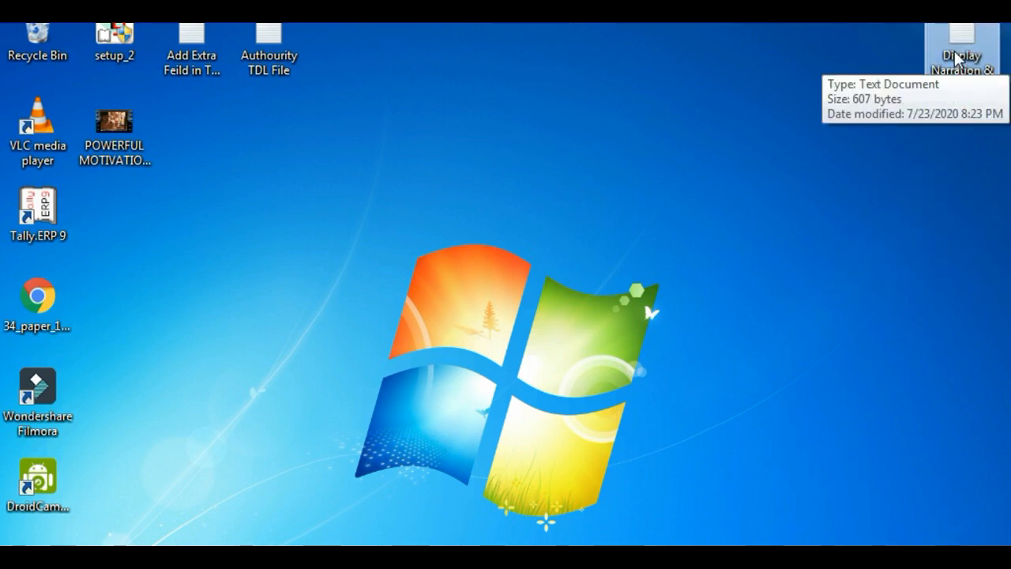
{"action": "right_click", "coordinate": [955, 49]}
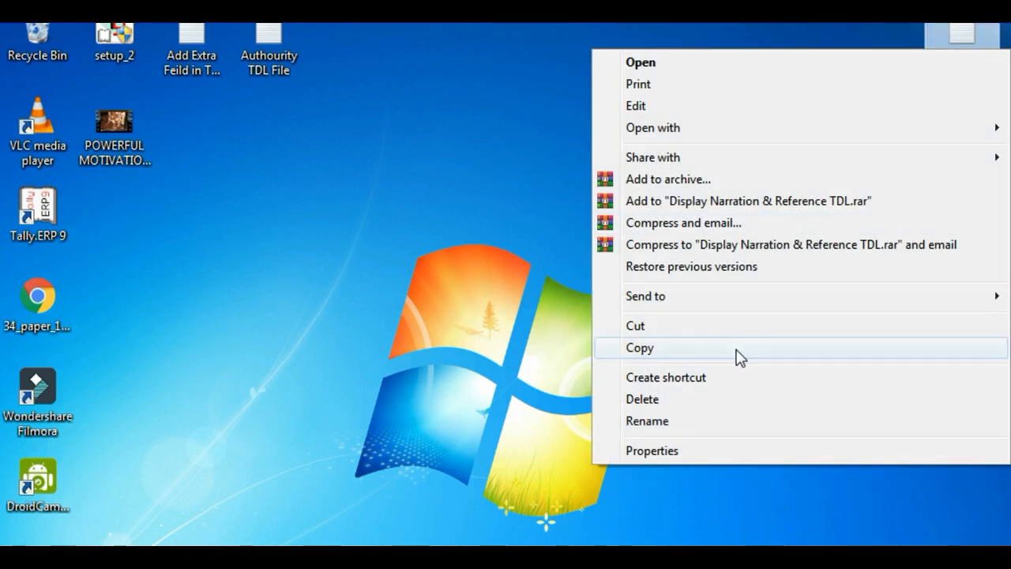
{"action": "left_click", "coordinate": [699, 451]}
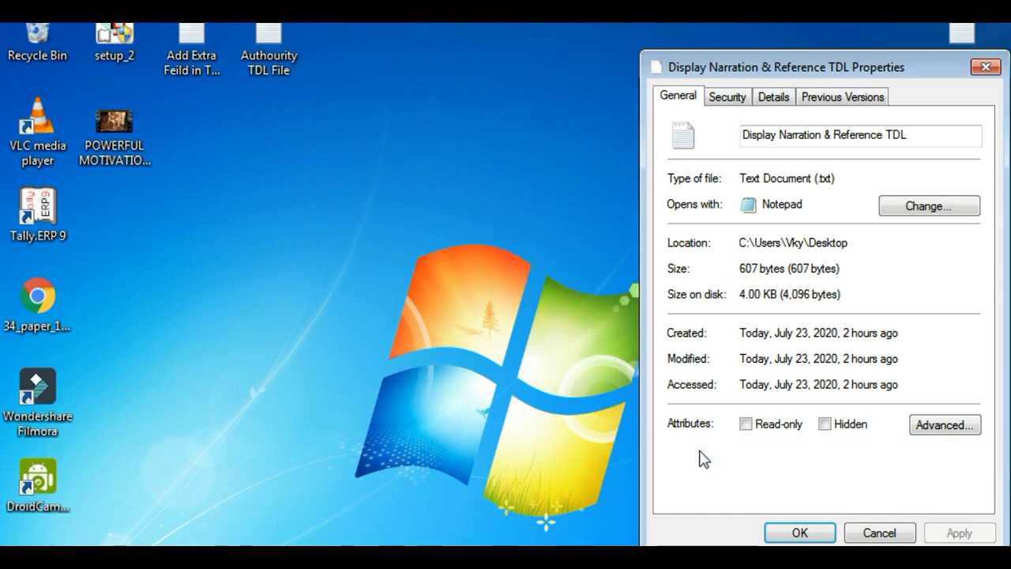
Copy the TDL file's complete object name path from its security properties and close the properties.
{"action": "left_click", "coordinate": [727, 98]}
{"action": "left_click", "coordinate": [748, 129]}
{"action": "key", "text": "shift+Right"}
{"action": "key", "text": "shift+Right"}
{"action": "key", "text": "shift+Right"}
{"action": "key", "text": "shift+Right"}
{"action": "key", "text": "shift+Right"}
{"action": "key", "text": "shift+Right"}
{"action": "key", "text": "shift+Right"}
{"action": "key", "text": "shift+Right"}
{"action": "key", "text": "shift+Right"}
{"action": "key", "text": "shift+Right"}
{"action": "key", "text": "shift+Right"}
{"action": "key", "text": "shift+Right"}
{"action": "key", "text": "shift+Right"}
{"action": "key", "text": "shift+Right"}
{"action": "key", "text": "shift+Right"}
{"action": "key", "text": "shift+Right"}
{"action": "key", "text": "shift+Right"}
{"action": "key", "text": "shift+Right"}
{"action": "key", "text": "shift+Right"}
{"action": "key", "text": "shift+Right"}
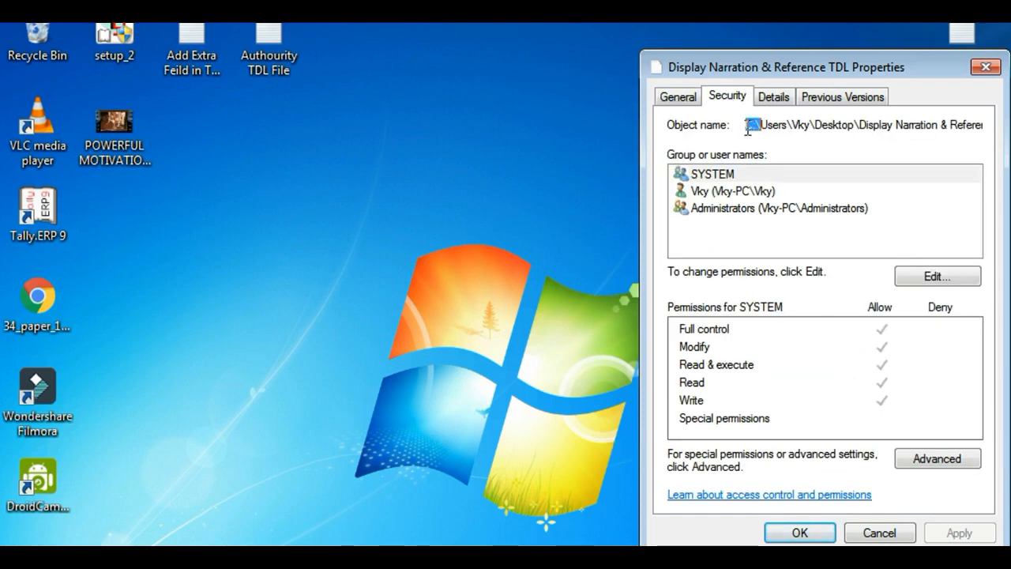
{"action": "key", "text": "shift+Right"}
{"action": "key", "text": "shift+Right"}
{"action": "key", "text": "shift+Right"}
{"action": "key", "text": "shift+Right"}
{"action": "key", "text": "shift+Right"}
{"action": "key", "text": "shift+Right"}
{"action": "key", "text": "shift+Right"}
{"action": "key", "text": "shift+Right"}
{"action": "key", "text": "shift+Right"}
{"action": "key", "text": "shift+Right"}
{"action": "key", "text": "shift+Right"}
{"action": "key", "text": "shift+Right"}
{"action": "key", "text": "shift+Right"}
{"action": "key", "text": "shift+Right"}
{"action": "key", "text": "shift+Right"}
{"action": "key", "text": "shift+Right"}
{"action": "key", "text": "shift+Right"}
{"action": "key", "text": "shift+Right"}
{"action": "key", "text": "shift+Right"}
{"action": "key", "text": "shift+Right"}
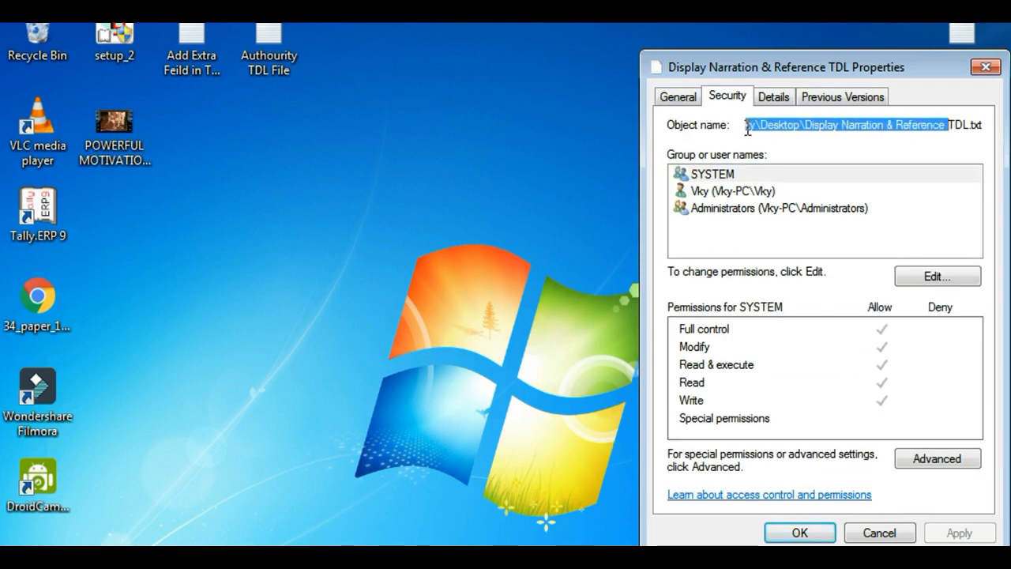
{"action": "right_click", "coordinate": [794, 129]}
{"action": "left_click", "coordinate": [798, 192]}
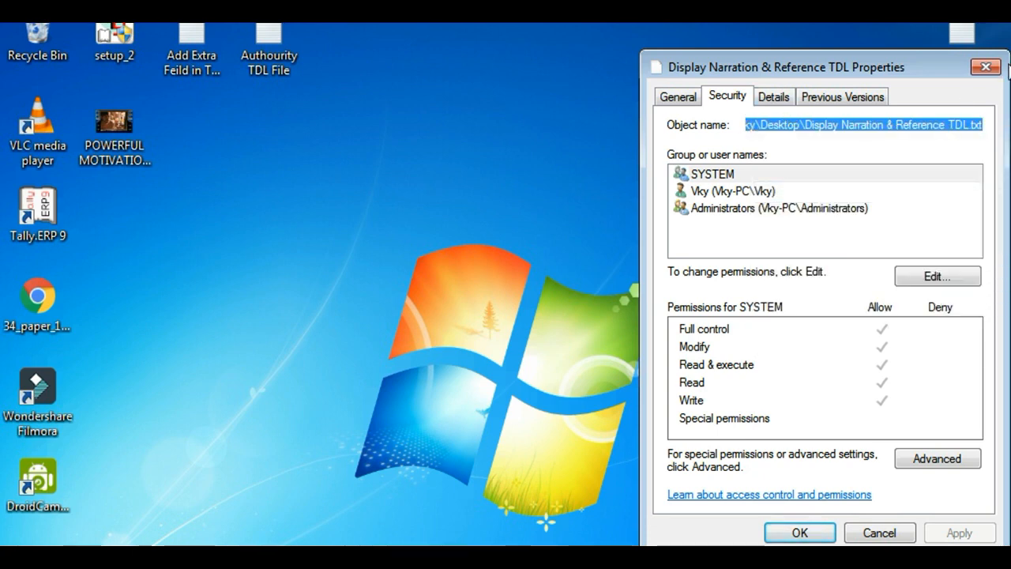
{"action": "key", "text": "Escape"}
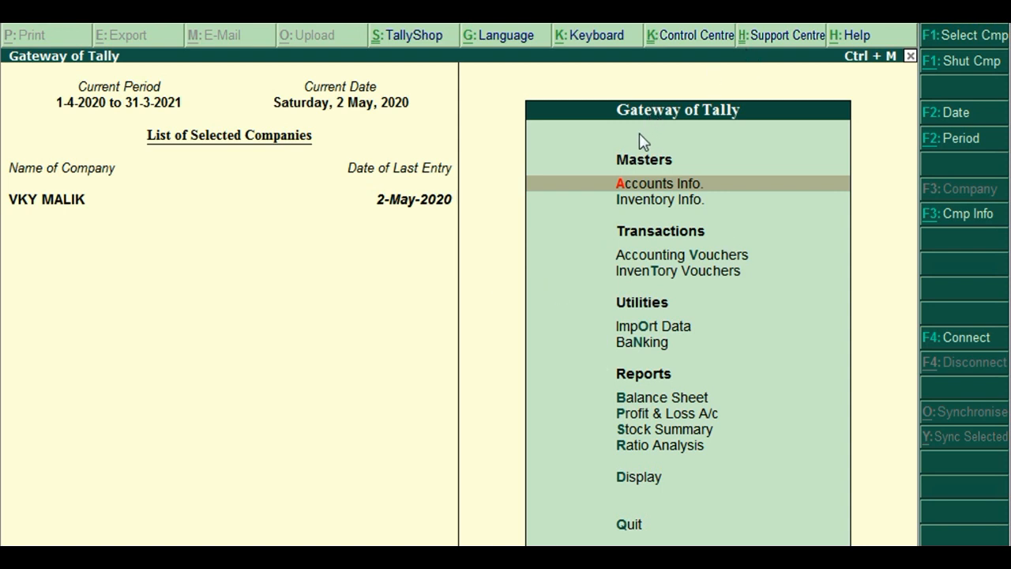
Switch back to Tally.ERP 9 and open the local TDL configuration under Product & Features.
{"action": "key", "text": "F12"}
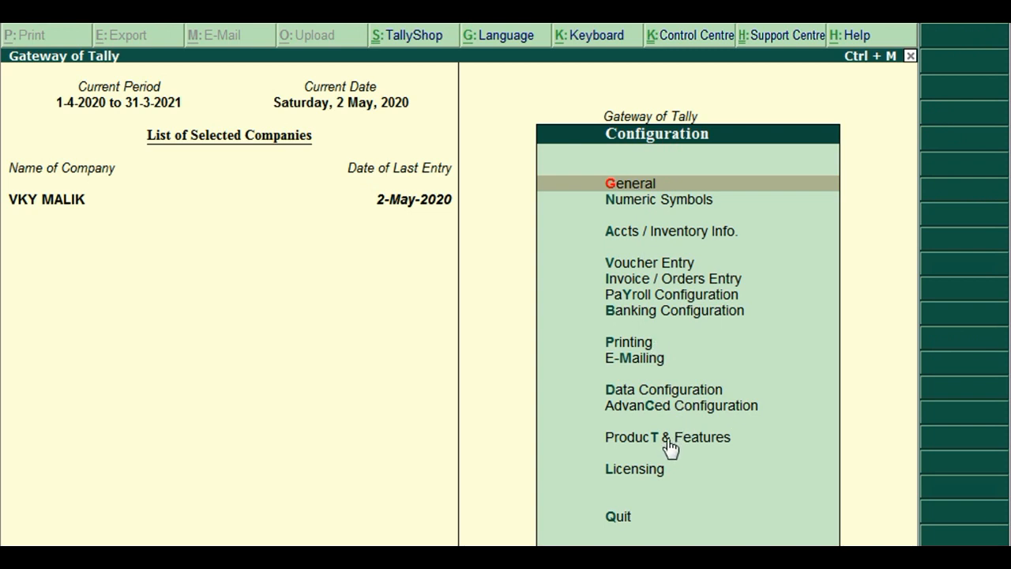
{"action": "key", "text": "Up"}
{"action": "key", "text": "Up"}
{"action": "key", "text": "Up"}
{"action": "key", "text": "Return"}
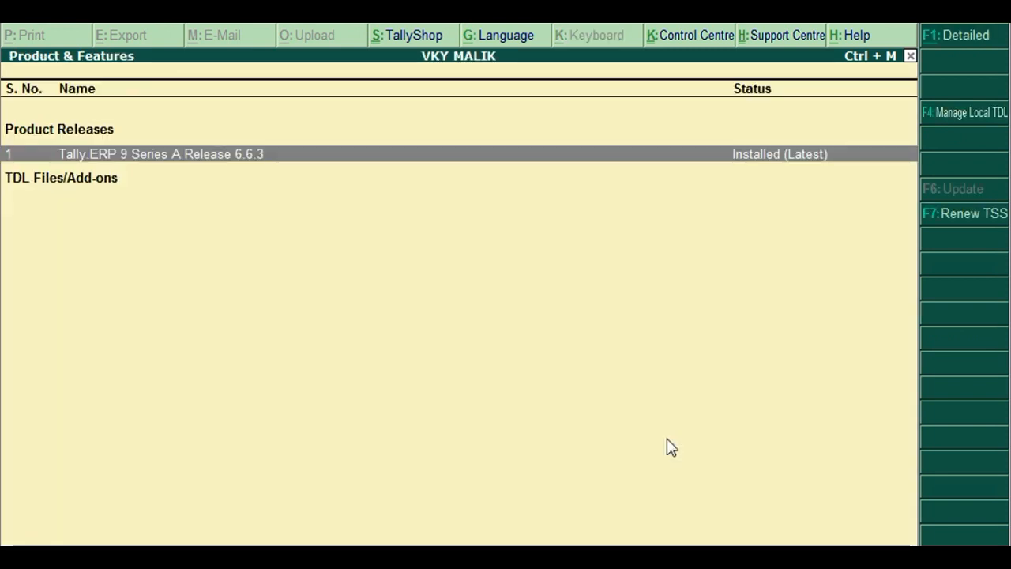
{"action": "left_click", "coordinate": [944, 114]}
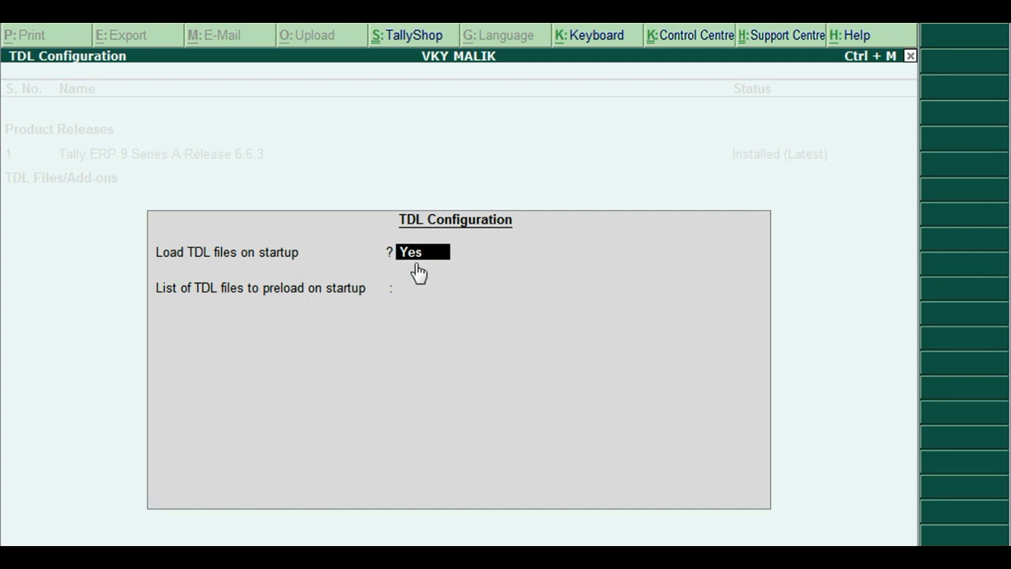
Keep TDL loading on startup at Yes, paste the copied Display Narration & Reference TDL.txt path into the preload list, and accept the configuration.
{"action": "key", "text": "Return"}
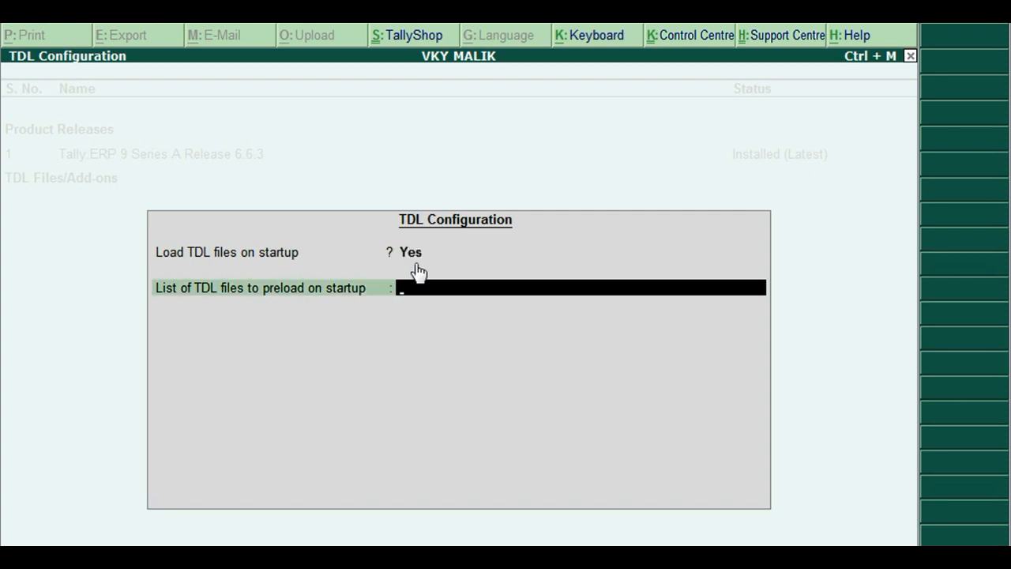
{"action": "key", "text": "ctrl+alt+v"}
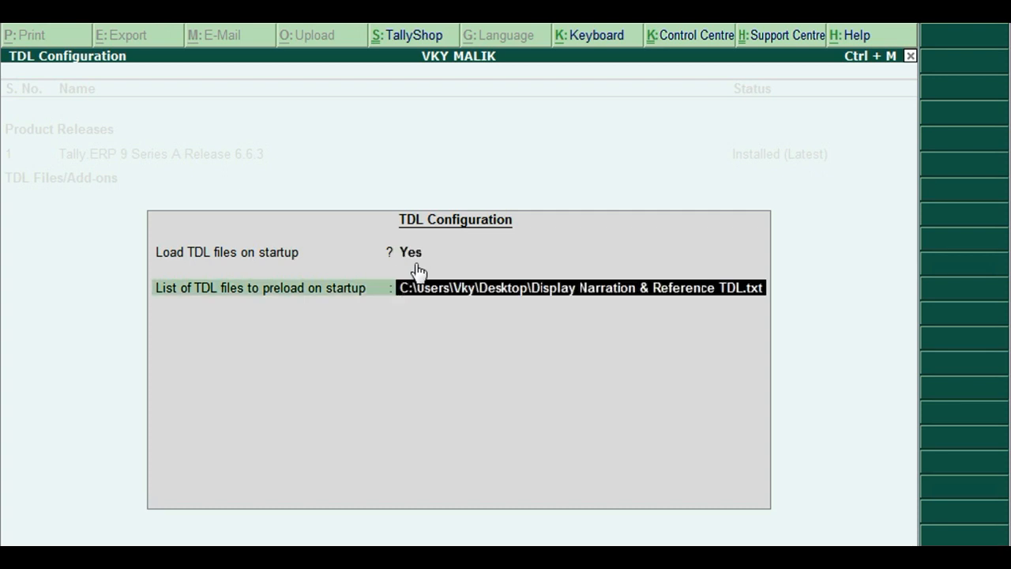
{"action": "key", "text": "Return"}
{"action": "key", "text": "Return"}
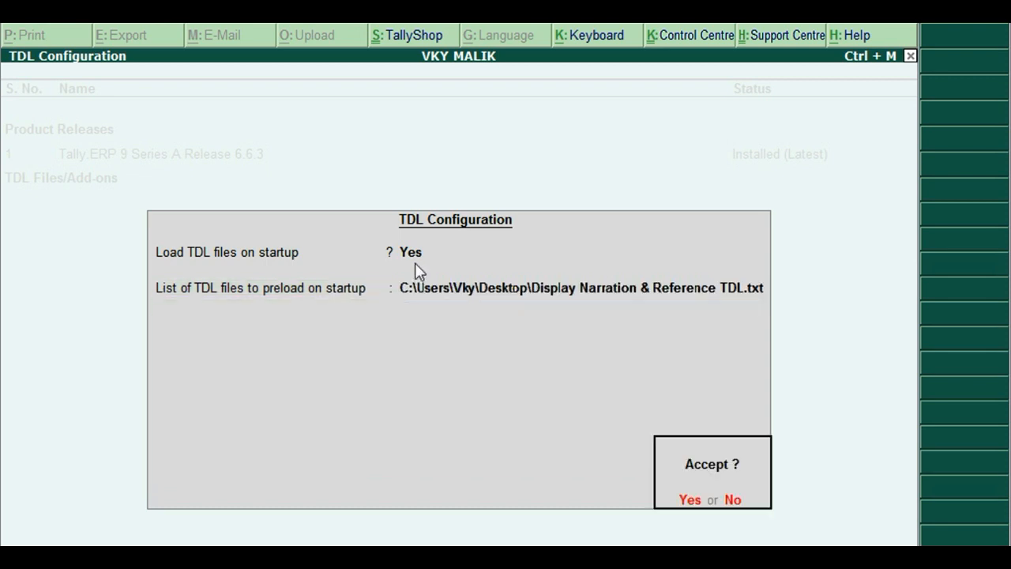
{"action": "key", "text": "Return"}
Show the detailed view of the installed TDL files to check the add-on, and return to the Gateway of Tally.
{"action": "key", "text": "alt+F1"}
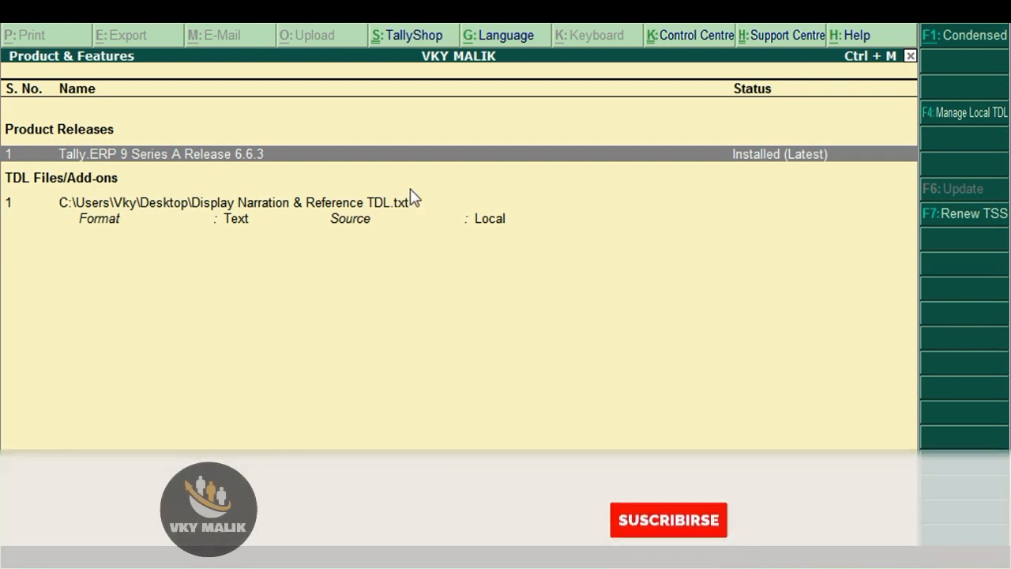
{"action": "key", "text": "Escape"}
{"action": "key", "text": "Escape"}
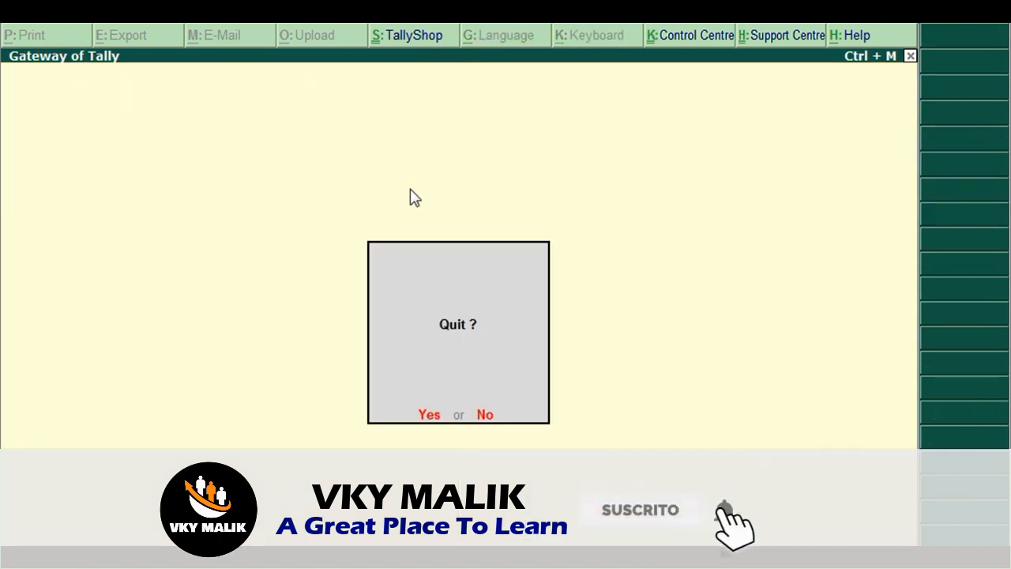
{"action": "key", "text": "Escape"}
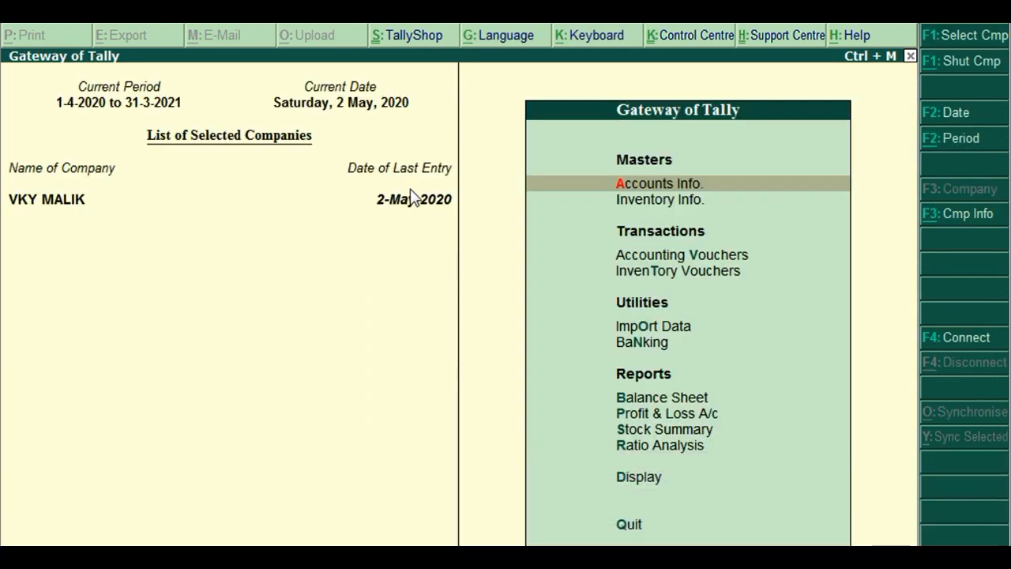
Reopen the Sales Register and list May's vouchers to check for the reference number and narration columns.
{"action": "key", "text": "Up"}
{"action": "key", "text": "Up"}
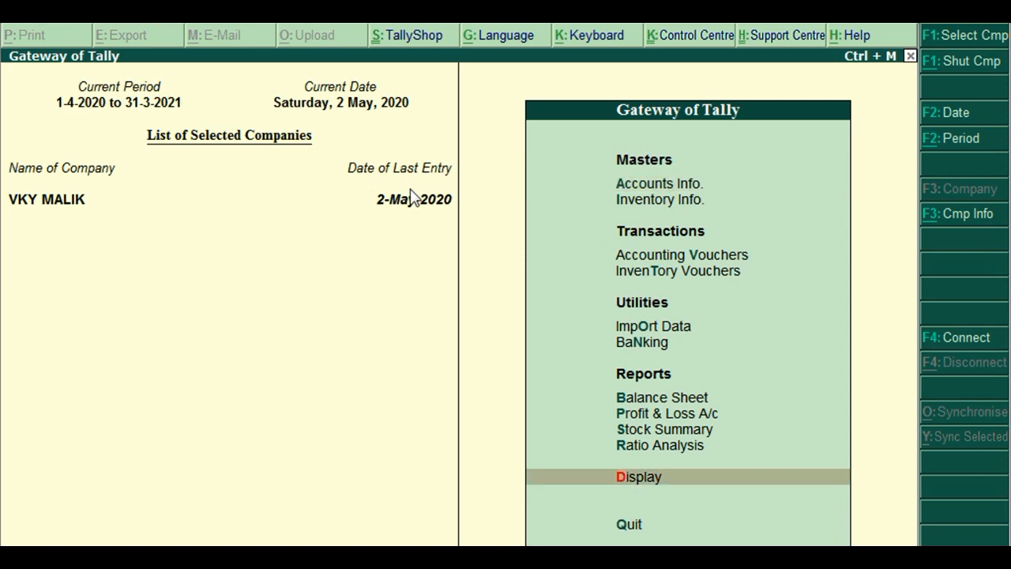
{"action": "key", "text": "Return"}
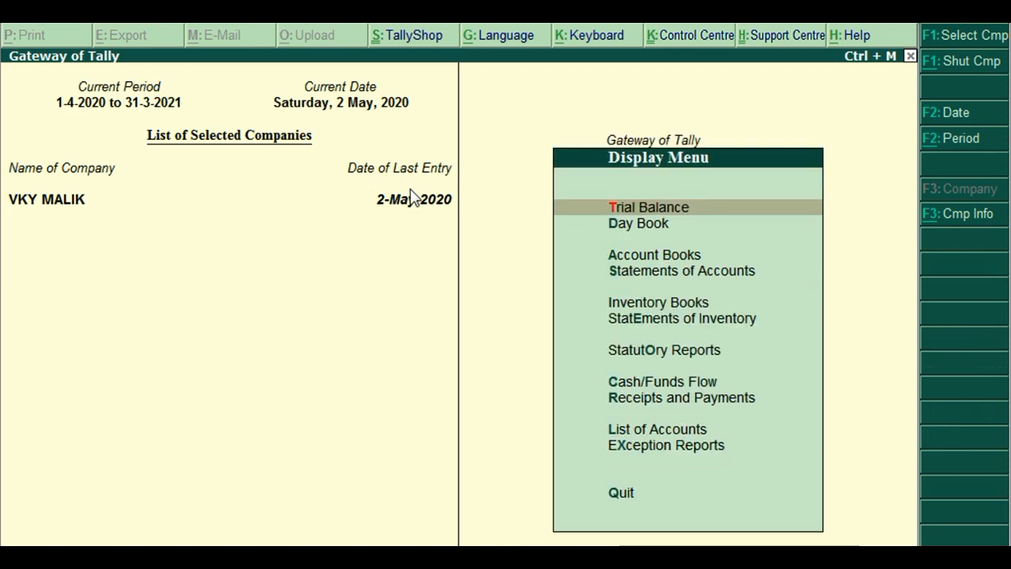
{"action": "key", "text": "Down"}
{"action": "key", "text": "Down"}
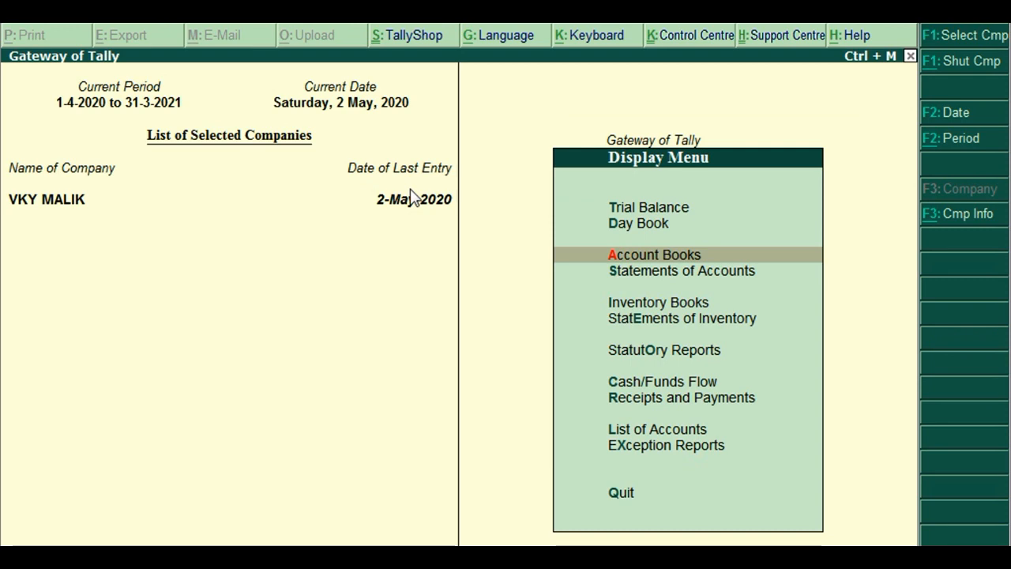
{"action": "key", "text": "Return"}
{"action": "key", "text": "Down"}
{"action": "key", "text": "Down"}
{"action": "key", "text": "Down"}
{"action": "key", "text": "Down"}
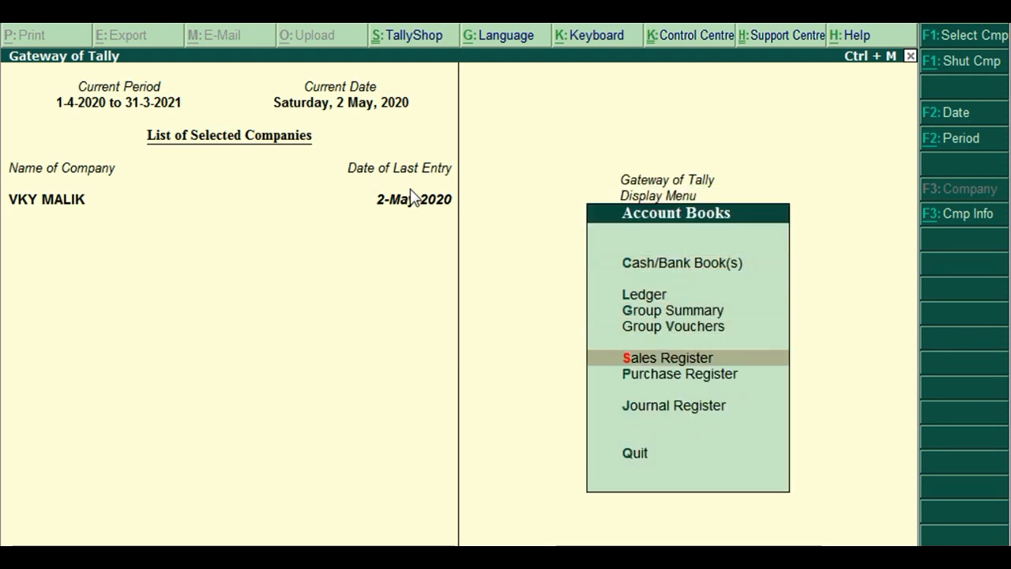
{"action": "key", "text": "Return"}
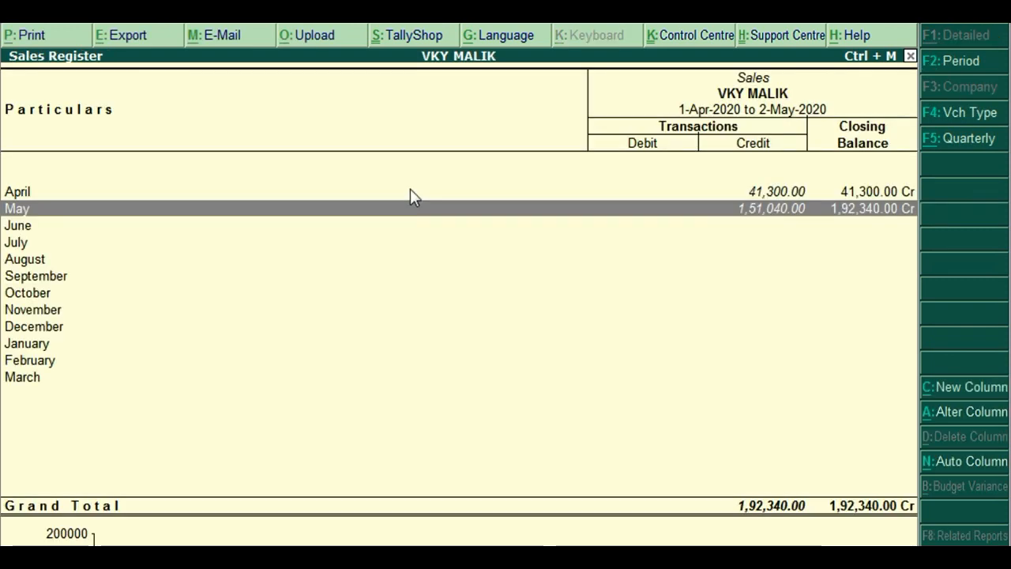
{"action": "key", "text": "Return"}
Change the voucher list's period to run from 1-Apr-2020 to 2-May-2020.
{"action": "key", "text": "F2"}
{"action": "key", "text": "BackSpace"}
{"action": "key", "text": "Return"}
{"action": "key", "text": "BackSpace"}
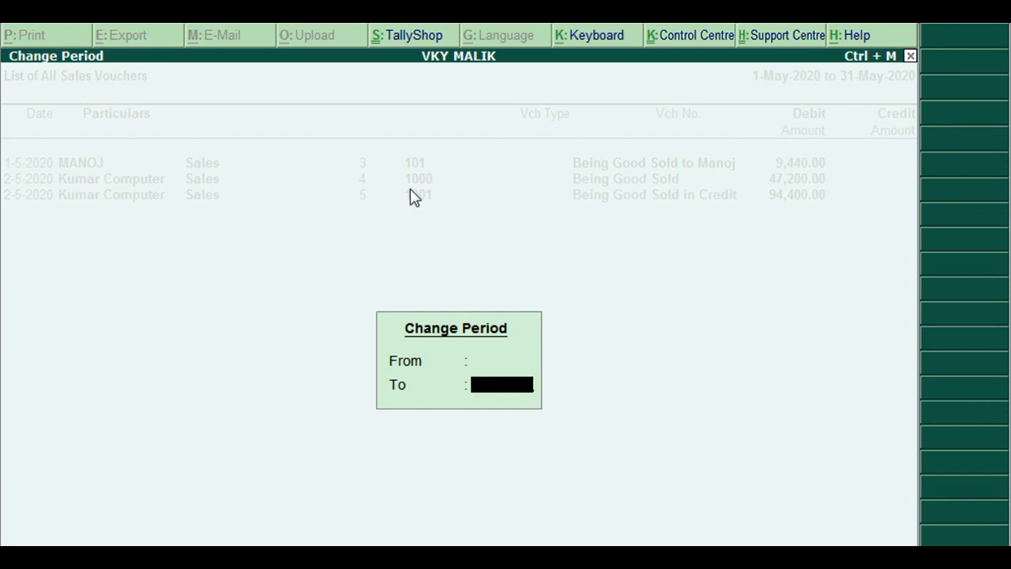
{"action": "key", "text": "Return"}
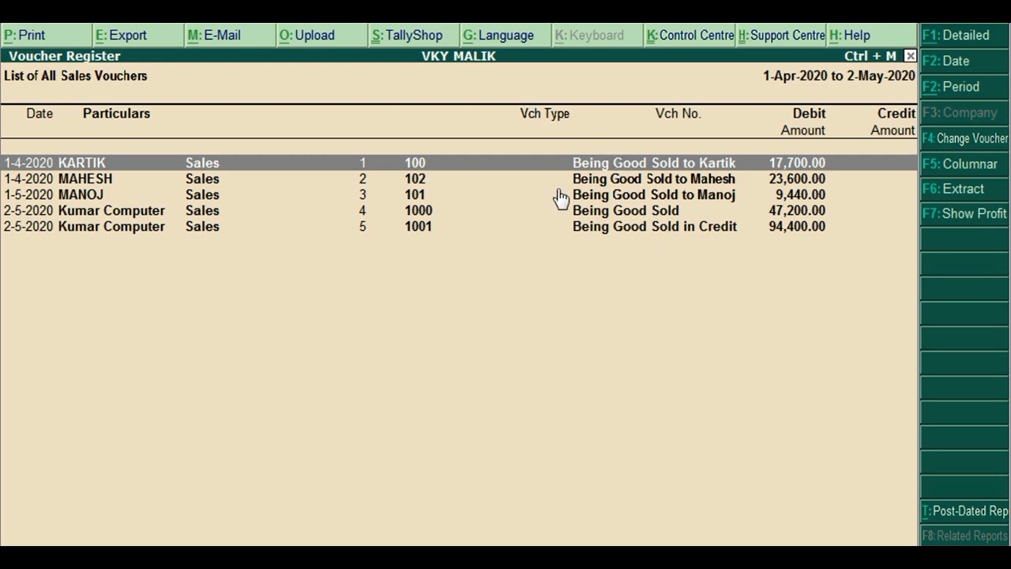
Open sales voucher no. 5 for Kumar Computer to check its reference number and narration, and return to the voucher list.
{"action": "left_click", "coordinate": [608, 229]}
{"action": "key", "text": "Return"}
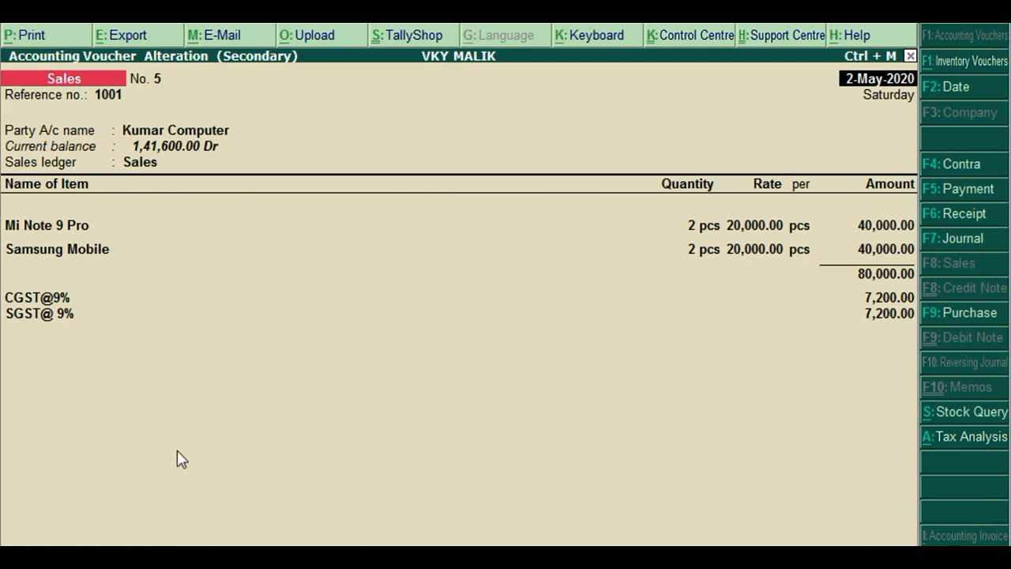
{"action": "key", "text": "Escape"}
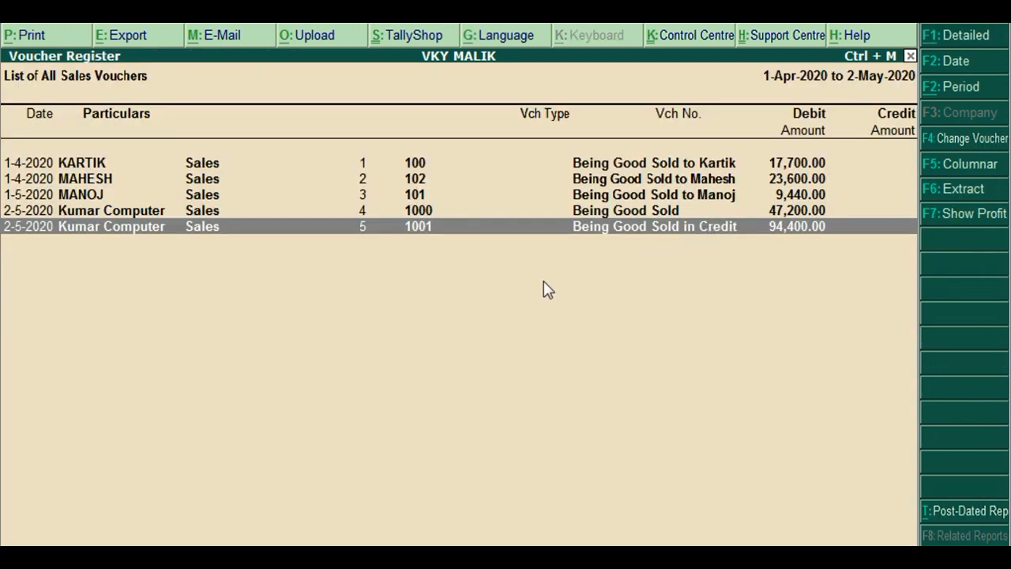
Leave the voucher register and start a new sales voucher with reference number 5555.
{"action": "key", "text": "Escape"}
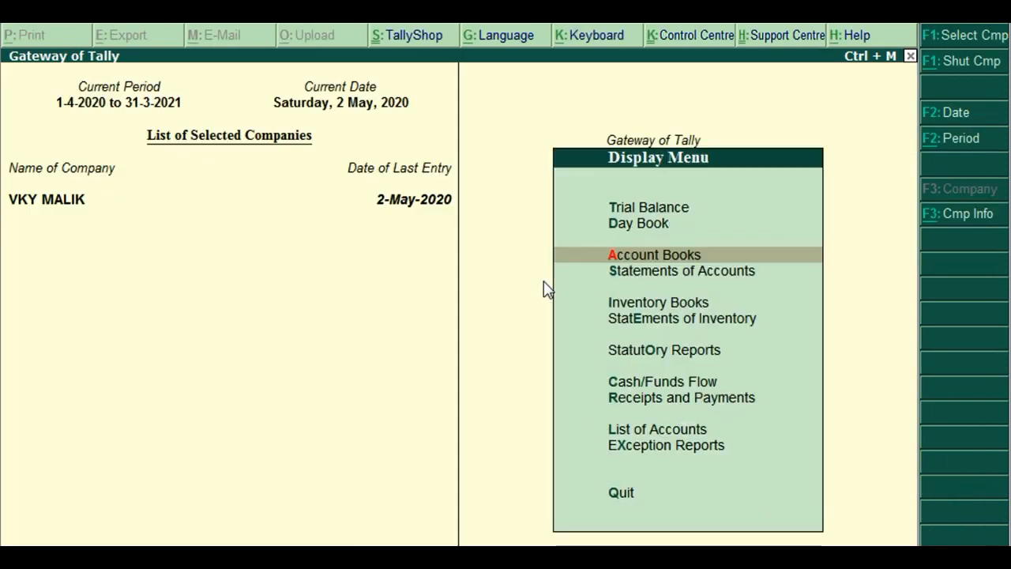
{"action": "key", "text": "Escape"}
{"action": "key", "text": "Escape"}
{"action": "key", "text": "Escape"}
{"action": "key", "text": "Down"}
{"action": "key", "text": "Down"}
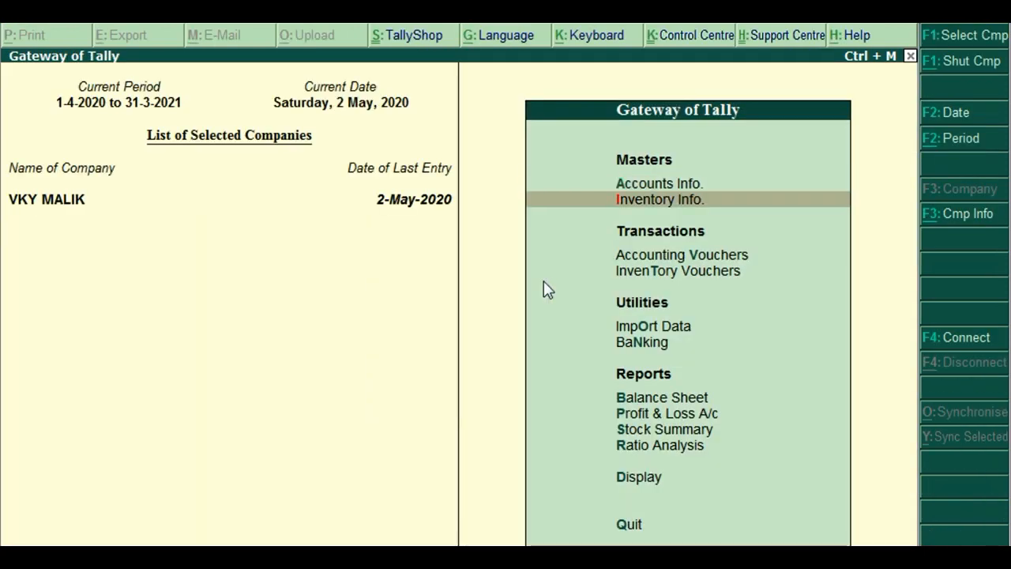
{"action": "key", "text": "Return"}
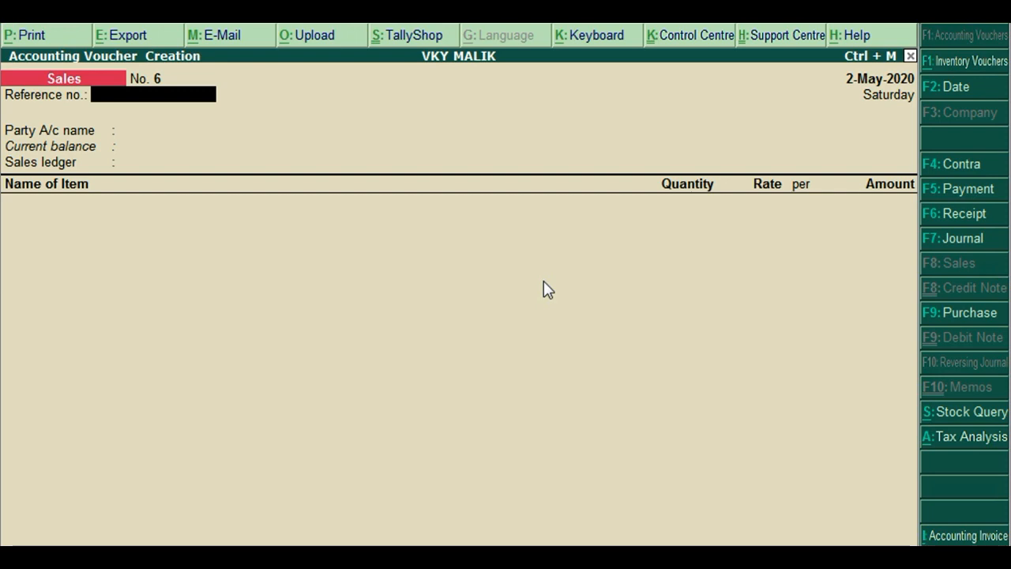
{"action": "type", "text": "5555"}
{"action": "key", "text": "Return"}
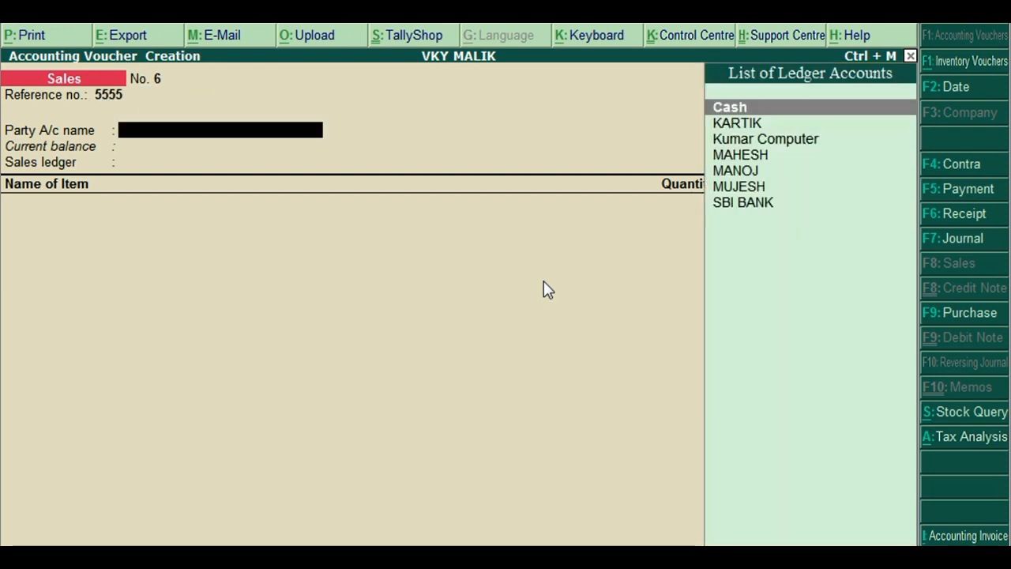
Set Kumar Computer as the party and Sales as the sales ledger, accepting the tax classification details as they are.
{"action": "key", "text": "Down"}
{"action": "key", "text": "Down"}
{"action": "key", "text": "Return"}
{"action": "key", "text": "ctrl+a"}
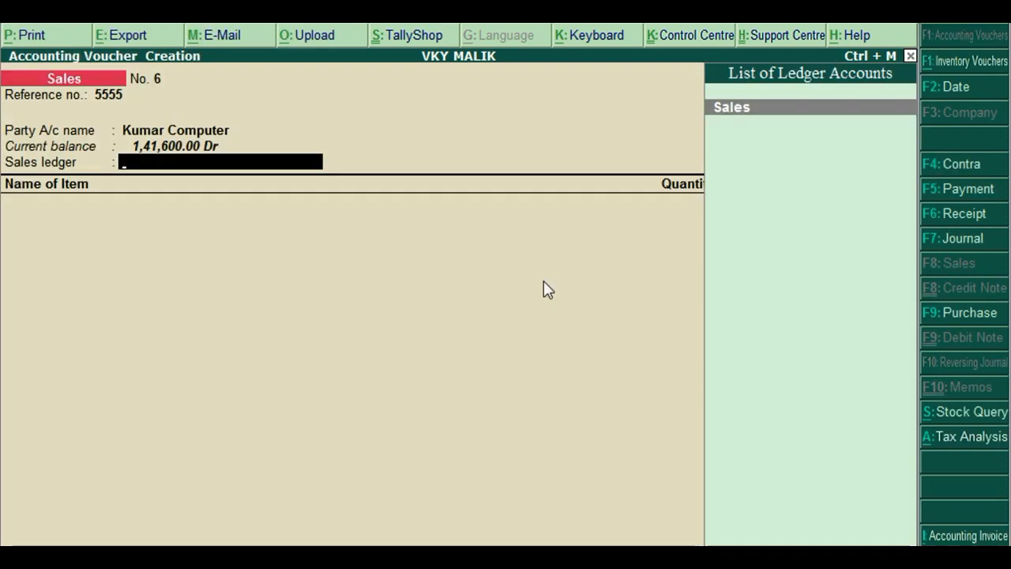
{"action": "key", "text": "Return"}
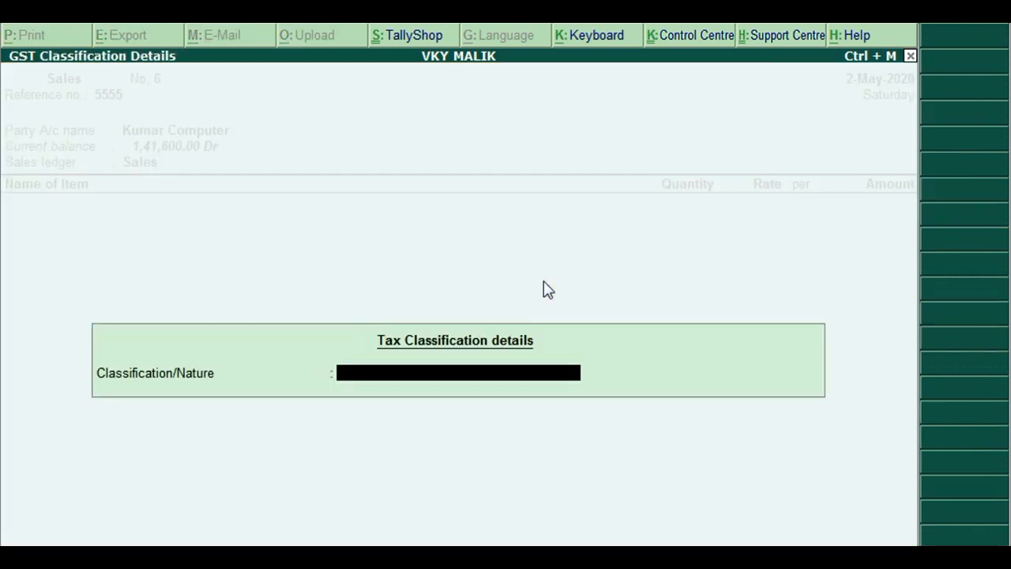
{"action": "key", "text": "Return"}
Add 5 pcs of Samsung Mobile to the voucher at a rate of 20,000.00 per piece.
{"action": "key", "text": "Down"}
{"action": "key", "text": "Down"}
{"action": "key", "text": "Down"}
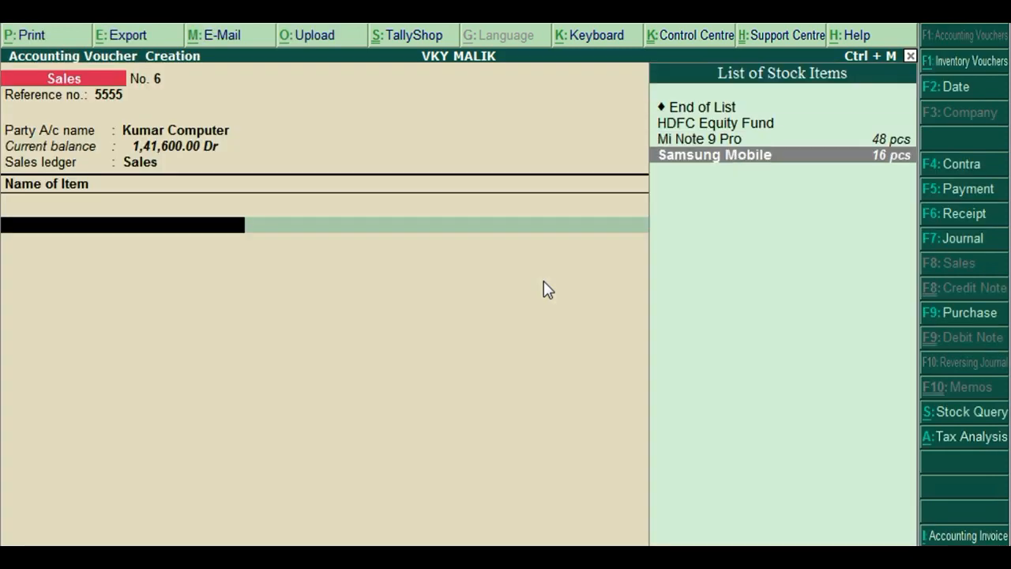
{"action": "key", "text": "Return"}
{"action": "key", "text": "Return"}
{"action": "type", "text": "5"}
{"action": "key", "text": "Return"}
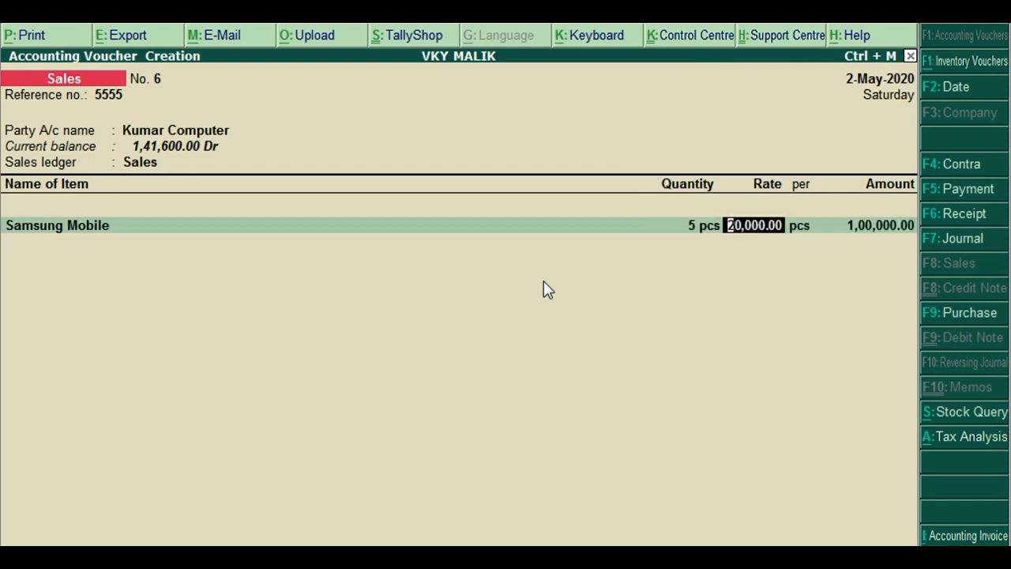
{"action": "key", "text": "Return"}
{"action": "key", "text": "Return"}
Add the CGST@9% and SGST@ 9% tax ledgers below the Samsung Mobile item.
{"action": "type", "text": "Cgst"}
{"action": "key", "text": "Return"}
{"action": "key", "text": "Return"}
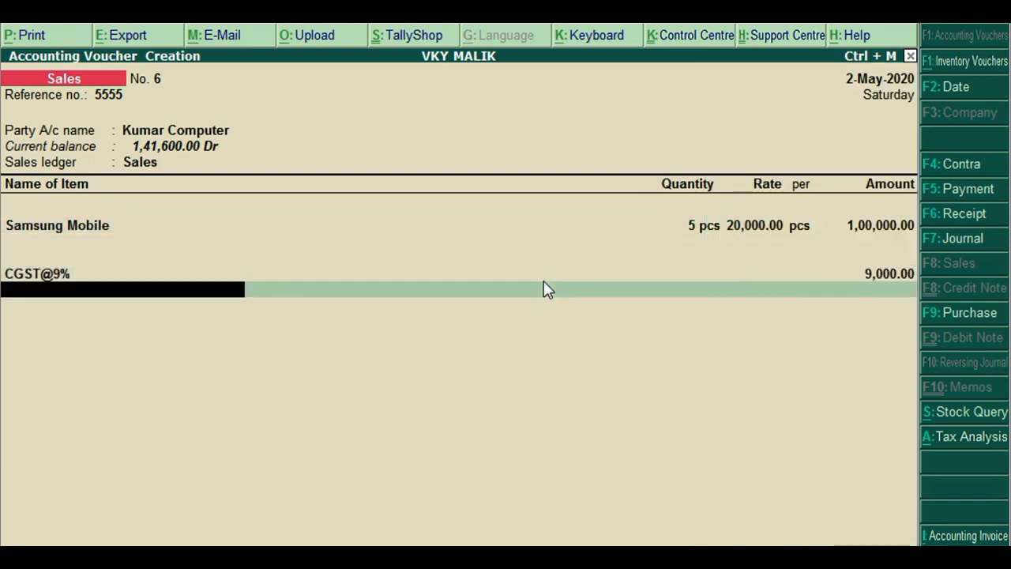
{"action": "type", "text": "Sgs"}
{"action": "key", "text": "Return"}
{"action": "key", "text": "Return"}
Complete the sales voucher with the narration "Being Goods Sold to Kumar Computer" and save it.
{"action": "key", "text": "Return"}
{"action": "key", "text": "Return"}
{"action": "key", "text": "Return"}
{"action": "key", "text": "Return"}
{"action": "key", "text": "Return"}
{"action": "key", "text": "Return"}
{"action": "key", "text": "Return"}
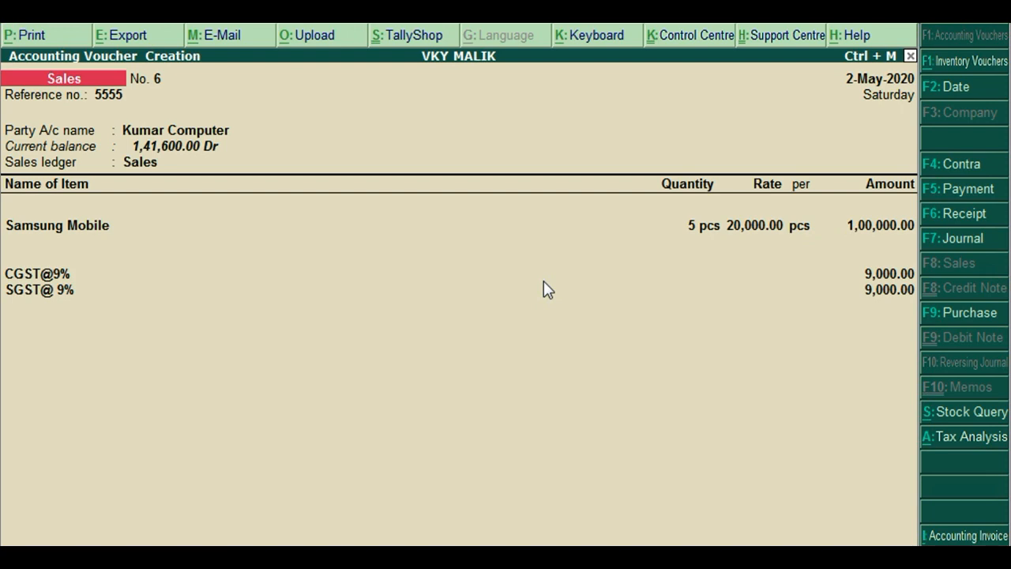
{"action": "key", "text": "ctrl+a"}
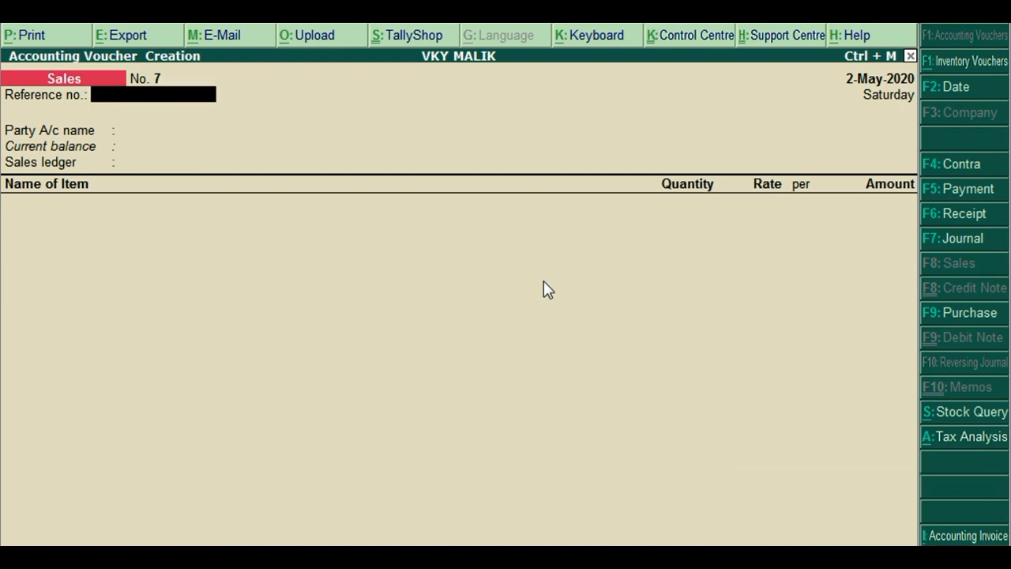
Leave voucher entry and open the ledger selection list from the Account Books.
{"action": "key", "text": "Escape"}
{"action": "key", "text": "Escape"}
{"action": "key", "text": "Escape"}
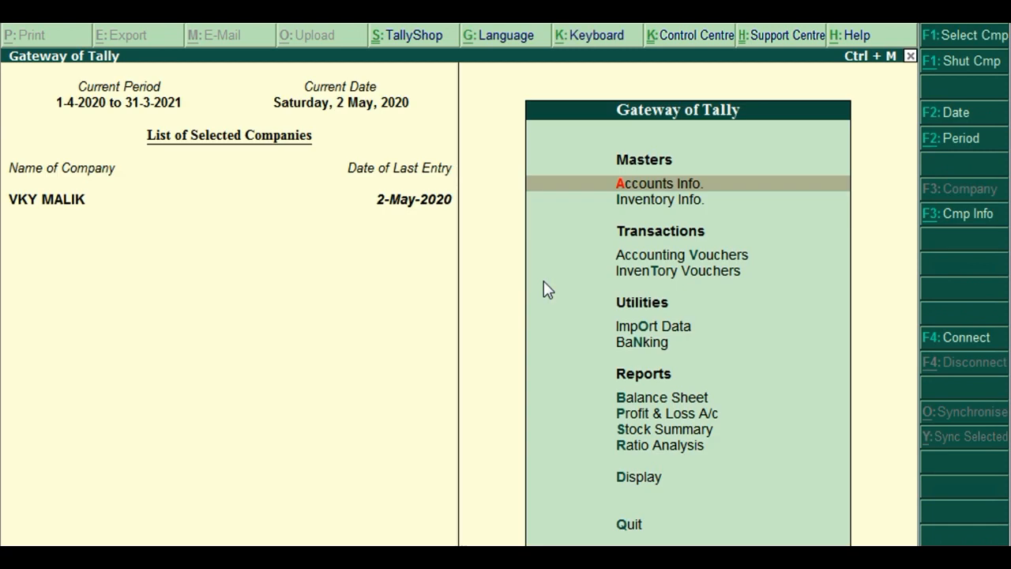
{"action": "key", "text": "Up"}
{"action": "key", "text": "Up"}
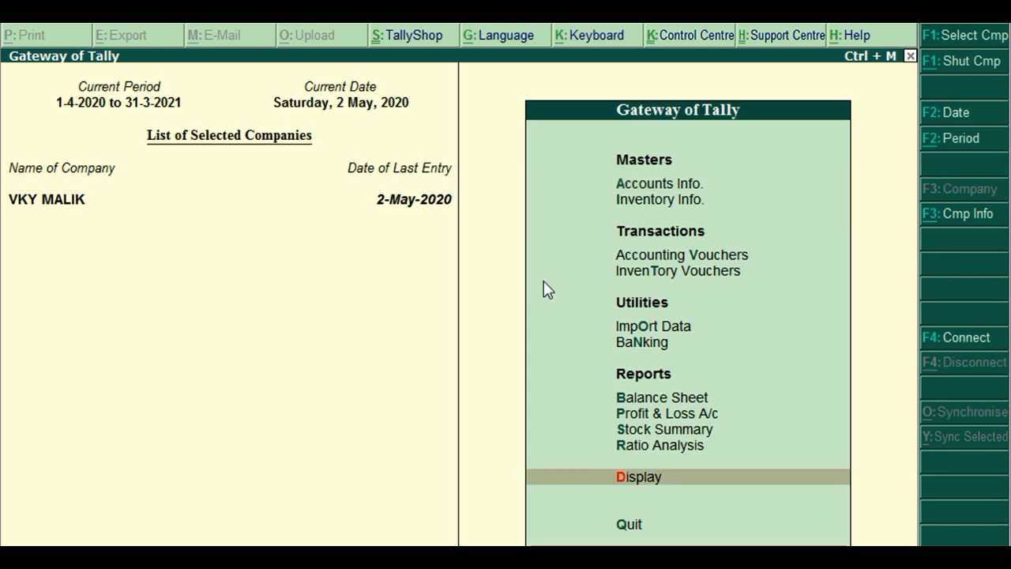
{"action": "key", "text": "Up"}
{"action": "key", "text": "Down"}
{"action": "key", "text": "Return"}
{"action": "key", "text": "Down"}
{"action": "key", "text": "Down"}
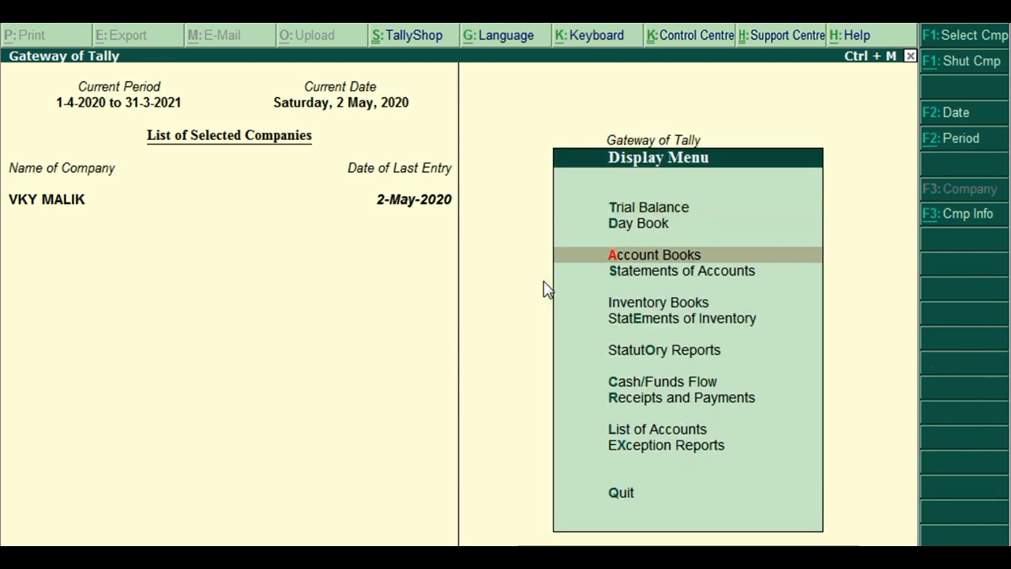
{"action": "key", "text": "Return"}
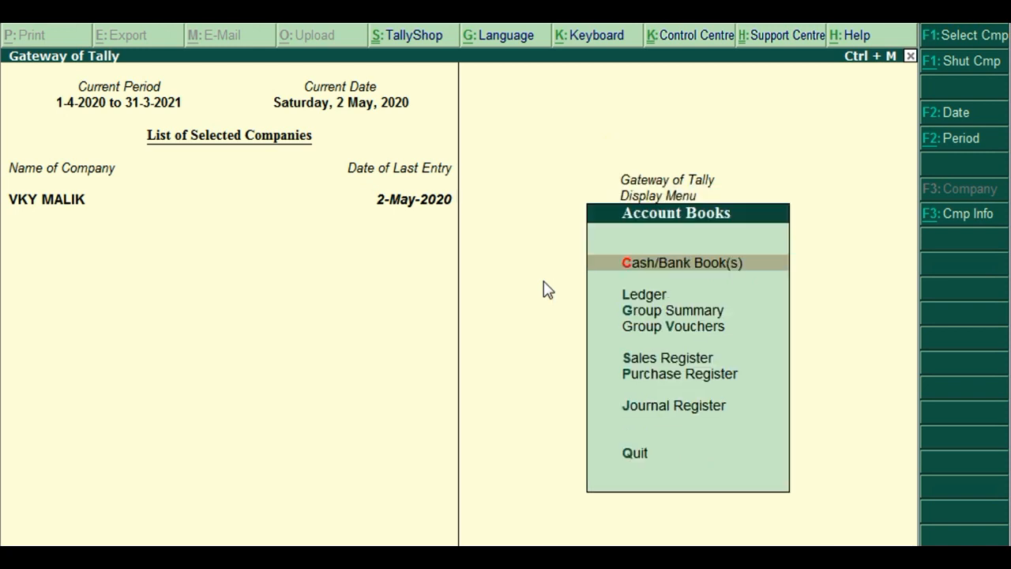
{"action": "key", "text": "Down"}
{"action": "key", "text": "Down"}
{"action": "key", "text": "Down"}
{"action": "key", "text": "Down"}
{"action": "key", "text": "Down"}
{"action": "key", "text": "Up"}
{"action": "key", "text": "Up"}
{"action": "key", "text": "Up"}
{"action": "key", "text": "Up"}
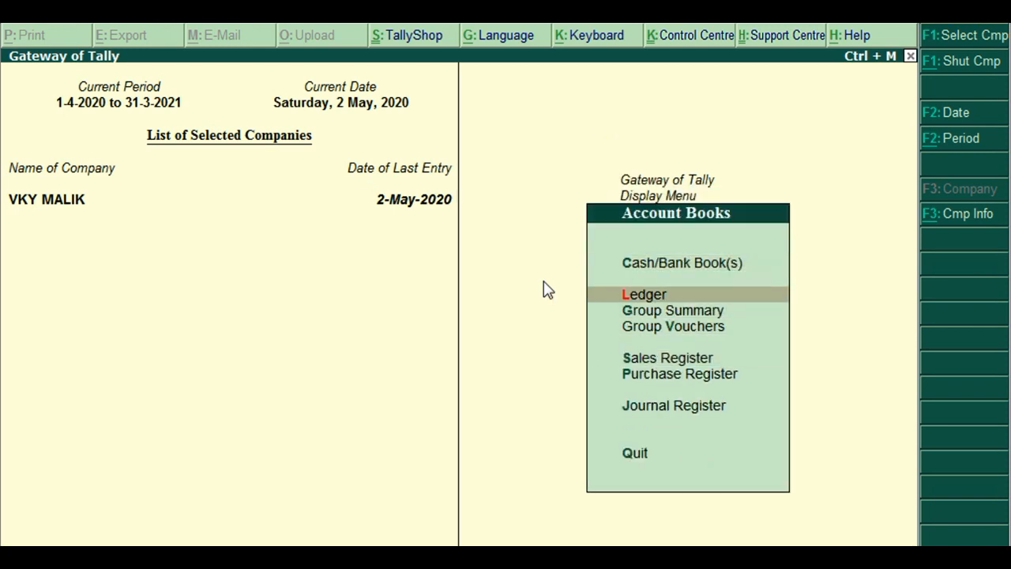
{"action": "key", "text": "Return"}
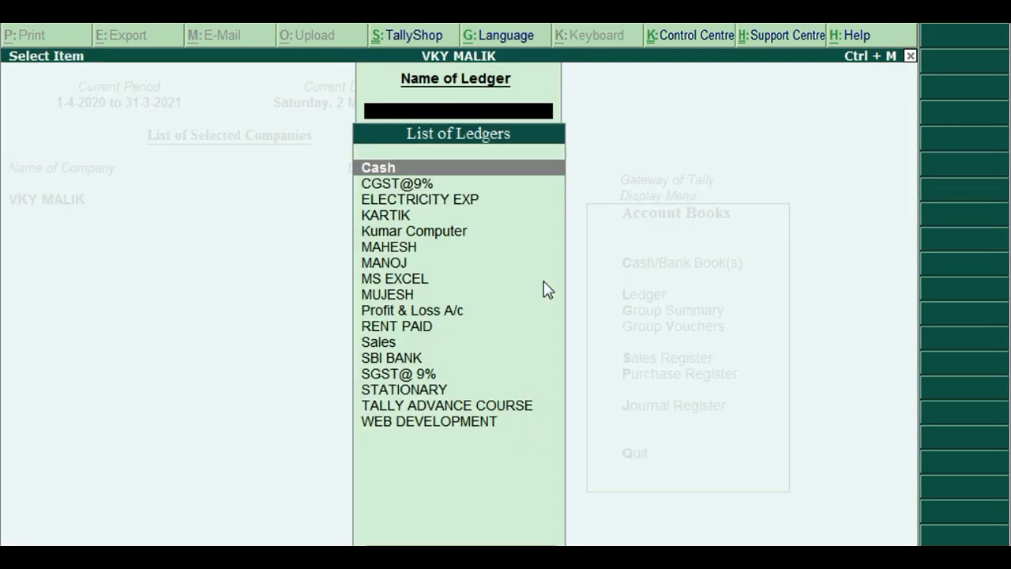
Display the Kumar Computer ledger and go through its vouchers to check their reference numbers and narrations.
{"action": "key", "text": "Down"}
{"action": "key", "text": "Down"}
{"action": "key", "text": "Down"}
{"action": "key", "text": "Down"}
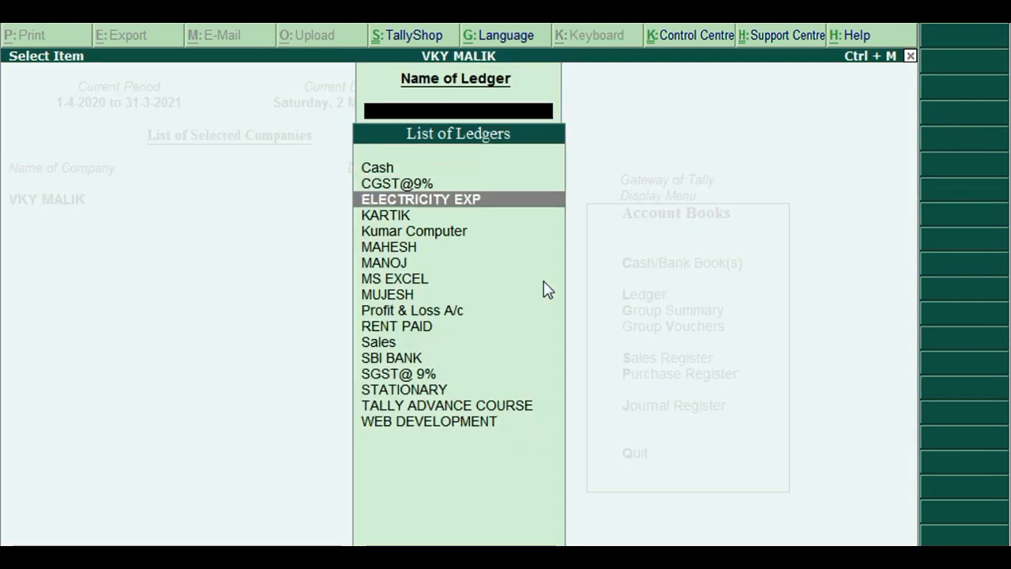
{"action": "key", "text": "Return"}
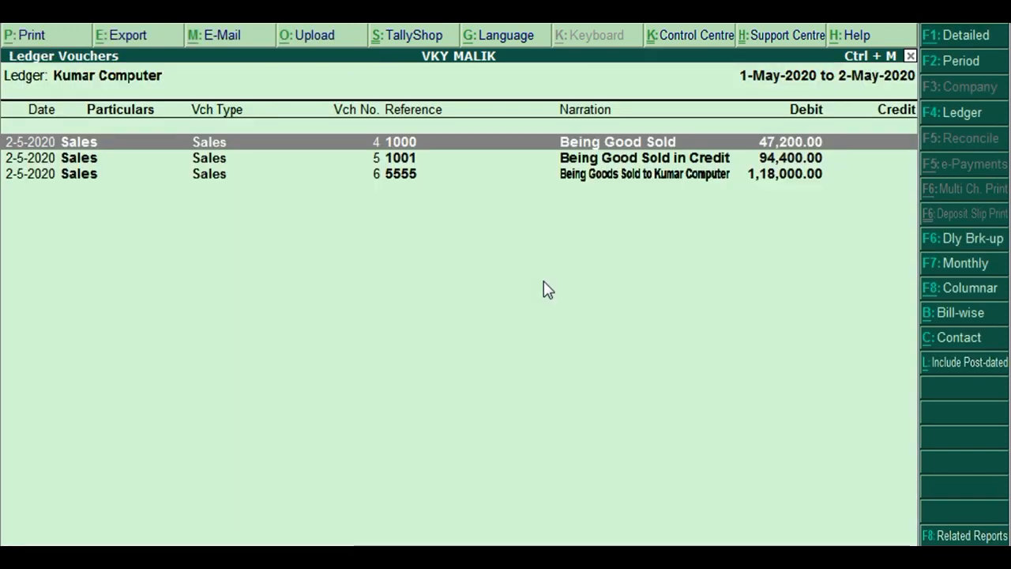
{"action": "key", "text": "Down"}
{"action": "key", "text": "Up"}
{"action": "key", "text": "Down"}
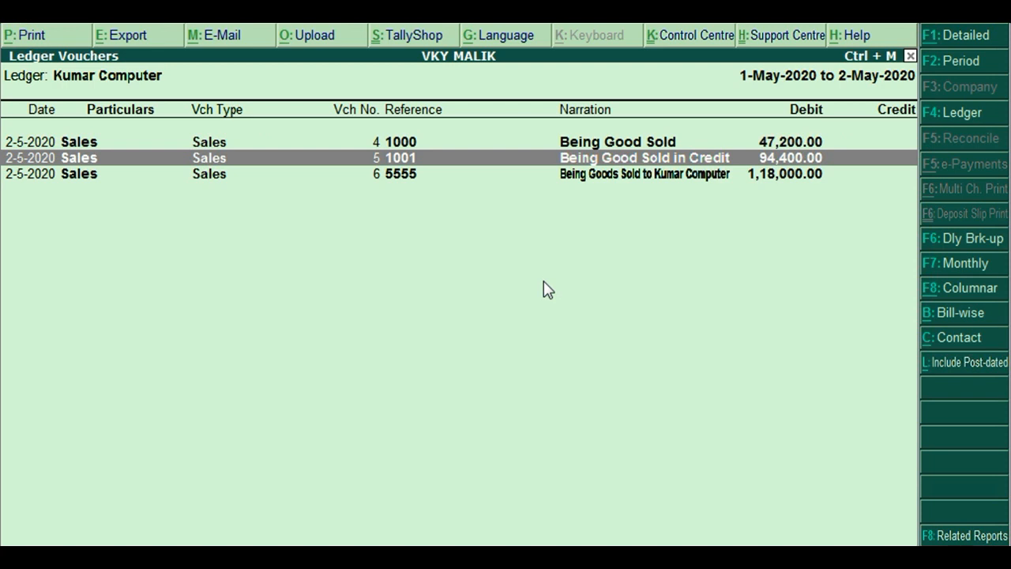
{"action": "key", "text": "Up"}
{"action": "key", "text": "Down"}
{"action": "key", "text": "Down"}
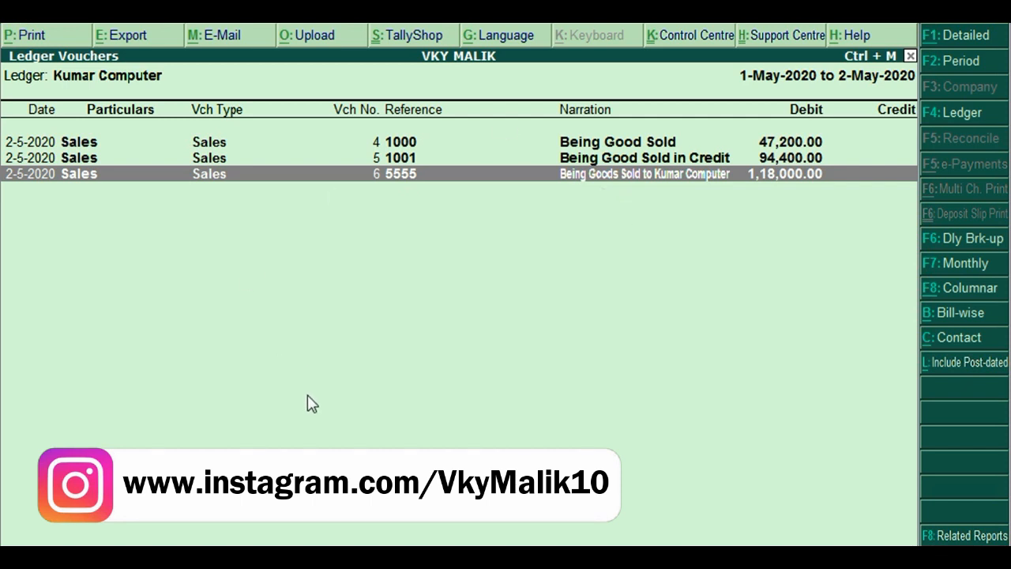
Preview the Kumar Computer ledger's printout enlarged to check its reference and narration columns, and leave the ledger.
{"action": "left_click", "coordinate": [32, 36]}
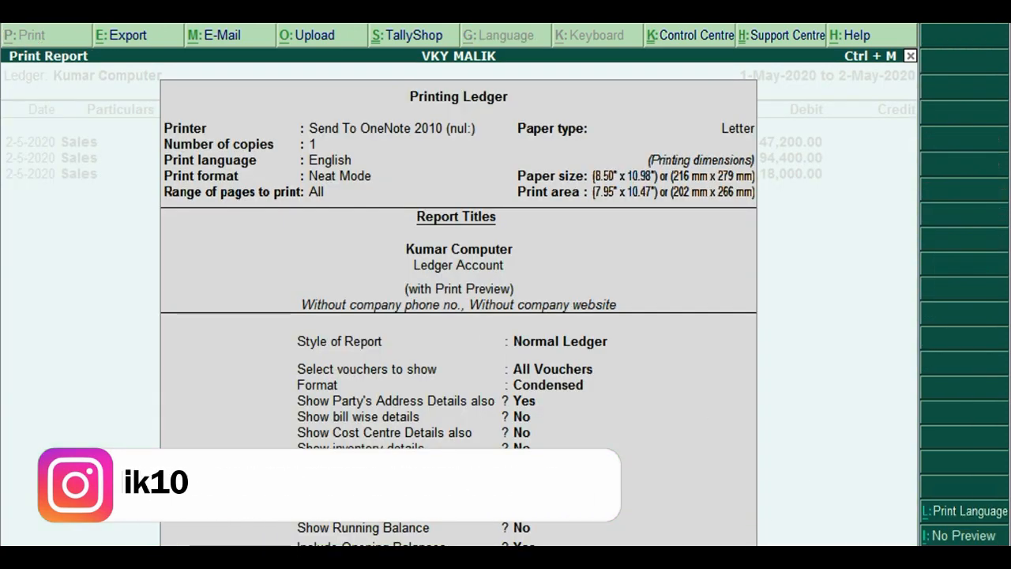
{"action": "key", "text": "Return"}
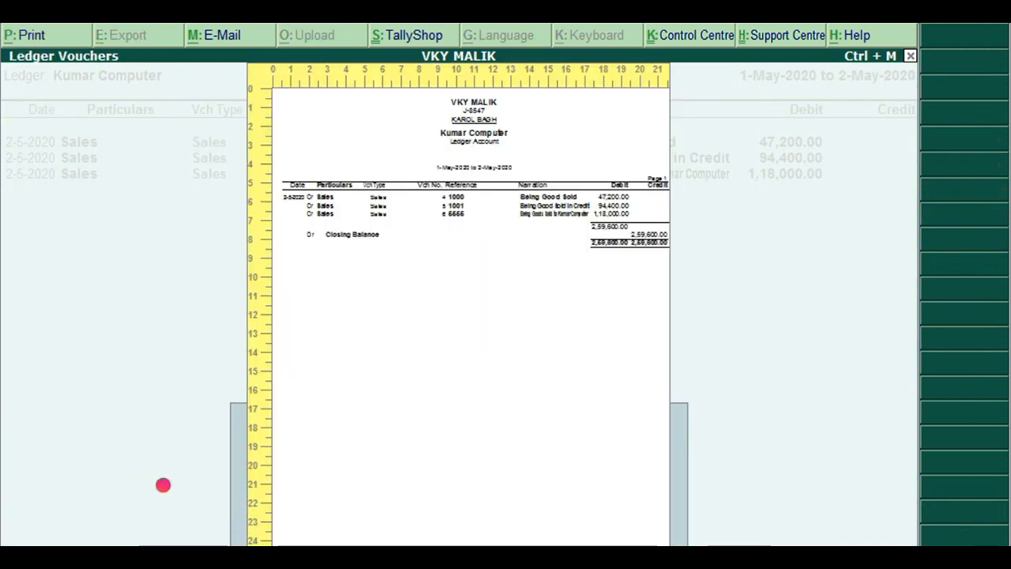
{"action": "left_click", "coordinate": [640, 555]}
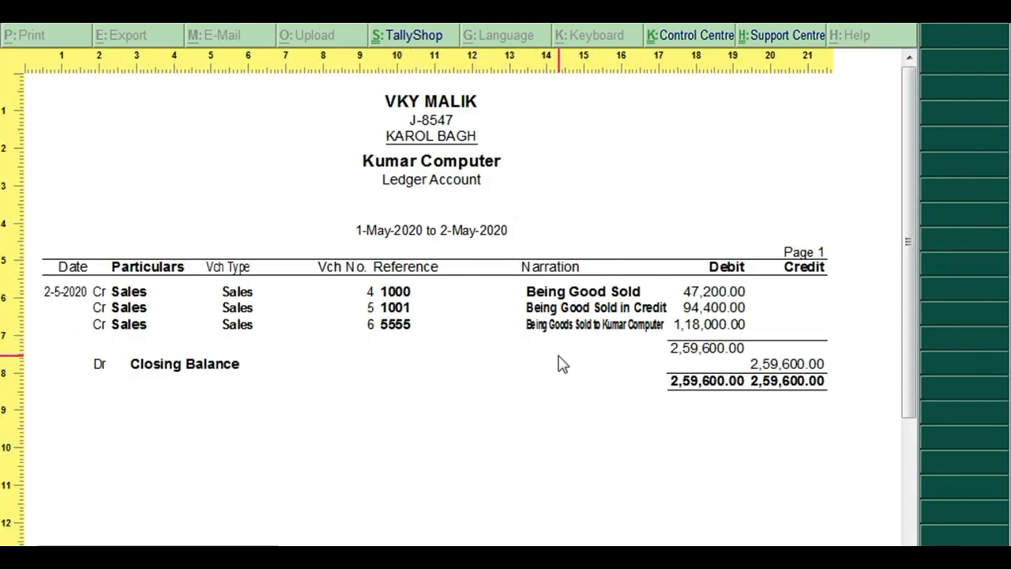
{"action": "key", "text": "Escape"}
{"action": "key", "text": "Escape"}
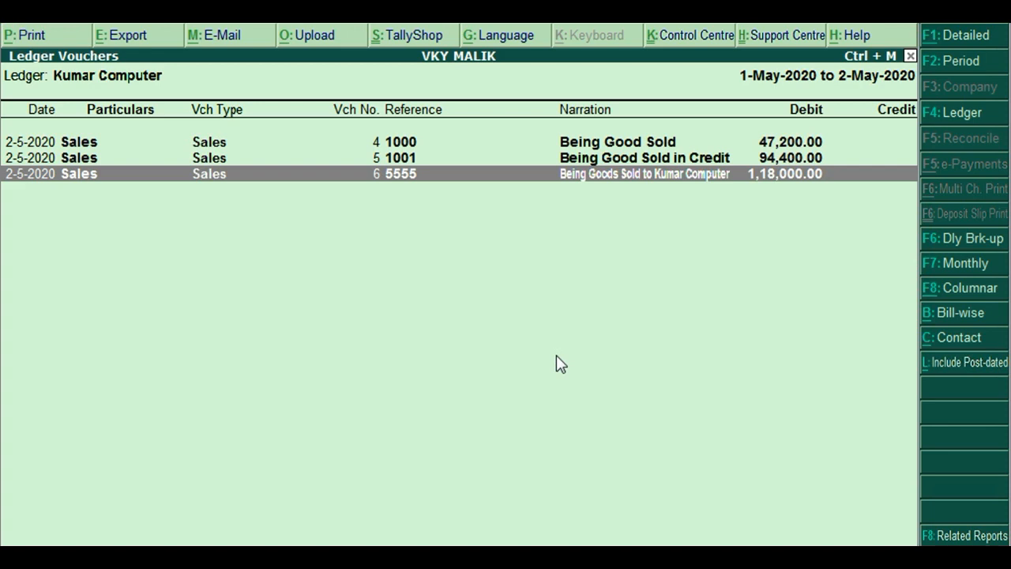
{"action": "key", "text": "Escape"}
{"action": "key", "text": "Return"}
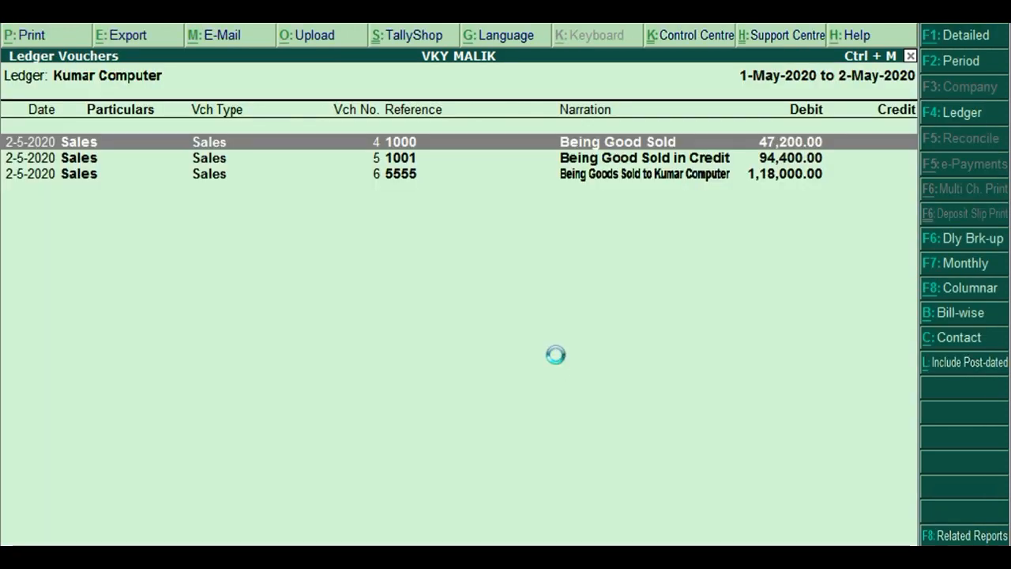
{"action": "key", "text": "Return"}
{"action": "key", "text": "Escape"}
{"action": "key", "text": "Escape"}
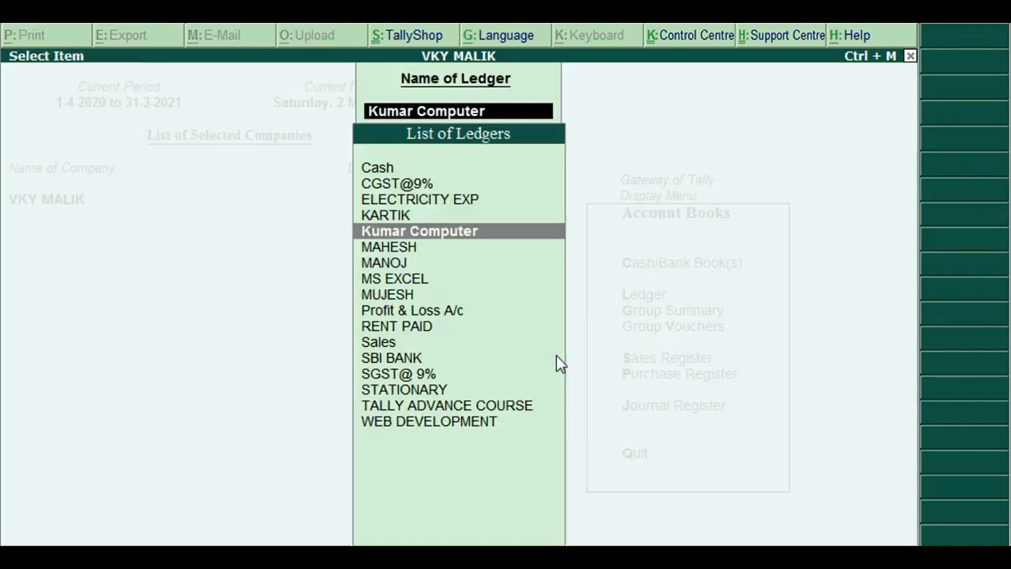
{"action": "key", "text": "Escape"}
{"action": "key", "text": "Escape"}
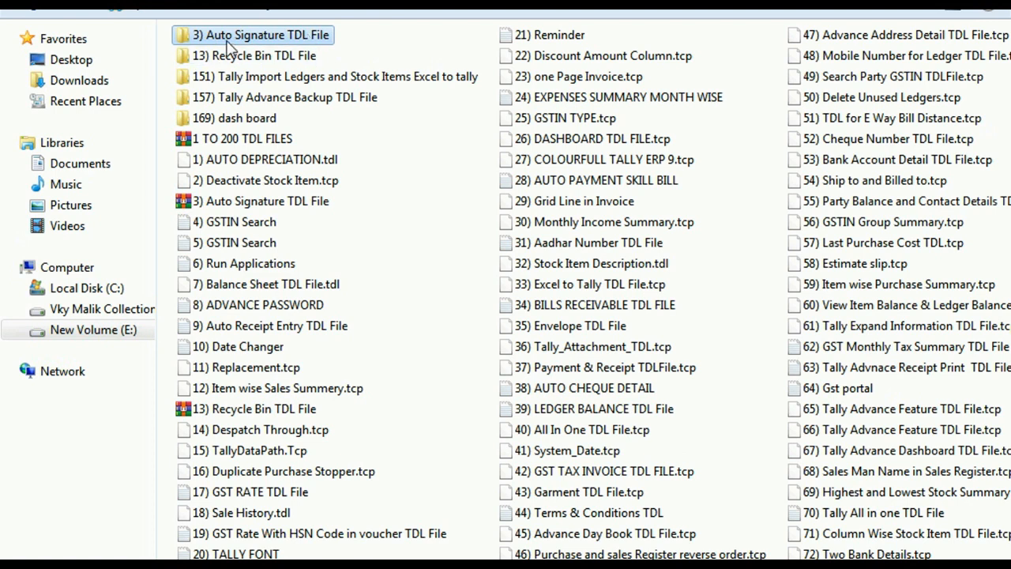
Go through the folder's numbered collection of TDL files, starting from the Recycle Bin TDL File folder.
{"action": "left_click", "coordinate": [227, 39]}
{"action": "key", "text": "End"}
{"action": "left_click", "coordinate": [256, 62]}
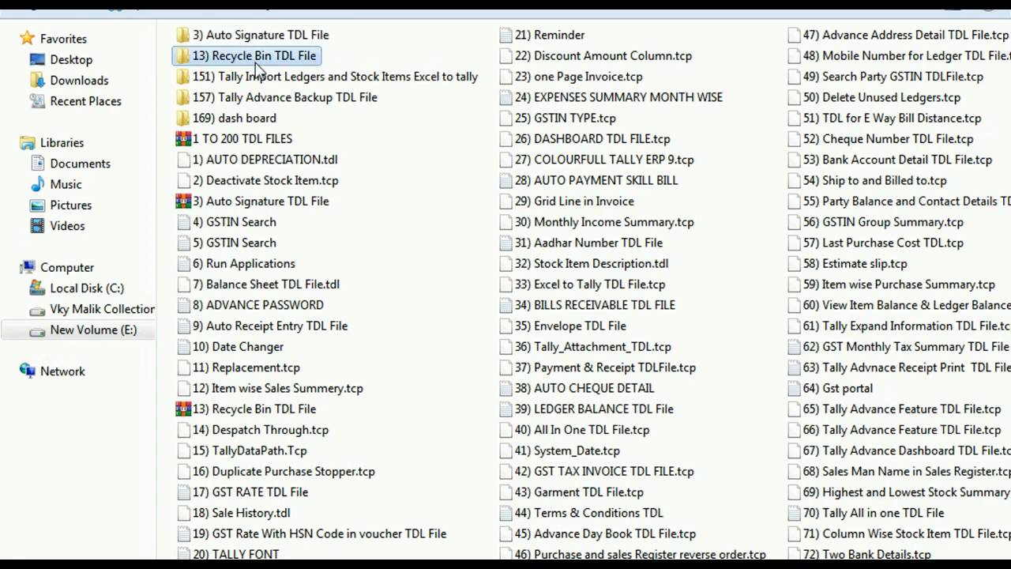
{"action": "key", "text": "Down"}
{"action": "key", "text": "Down"}
{"action": "key", "text": "Down"}
{"action": "key", "text": "Down"}
{"action": "key", "text": "Down"}
{"action": "key", "text": "Down"}
{"action": "key", "text": "Down"}
{"action": "key", "text": "Down"}
{"action": "key", "text": "Down"}
{"action": "key", "text": "Down"}
{"action": "key", "text": "Down"}
{"action": "key", "text": "Down"}
{"action": "key", "text": "Down"}
{"action": "key", "text": "Down"}
{"action": "key", "text": "Down"}
{"action": "key", "text": "Down"}
{"action": "key", "text": "Down"}
{"action": "key", "text": "Down"}
{"action": "key", "text": "Down"}
{"action": "key", "text": "Down"}
{"action": "key", "text": "Down"}
{"action": "key", "text": "Down"}
{"action": "key", "text": "Down"}
{"action": "key", "text": "Down"}
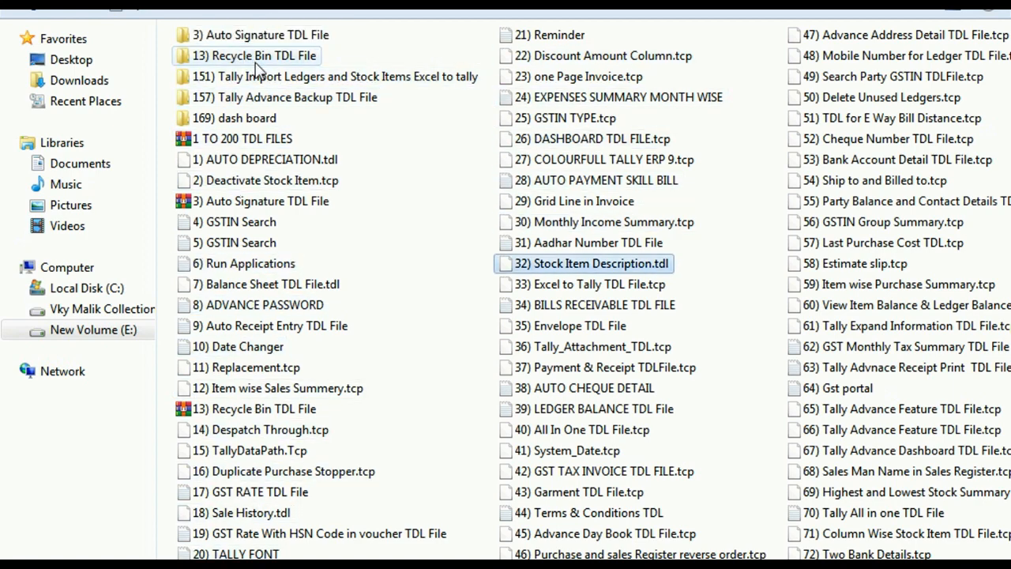
{"action": "key", "text": "Down"}
{"action": "key", "text": "Down"}
{"action": "key", "text": "Down"}
{"action": "key", "text": "Down"}
{"action": "key", "text": "Down"}
{"action": "key", "text": "Down"}
{"action": "key", "text": "Down"}
{"action": "key", "text": "Down"}
{"action": "key", "text": "Down"}
{"action": "key", "text": "Down"}
{"action": "key", "text": "Down"}
{"action": "key", "text": "Down"}
{"action": "key", "text": "Down"}
{"action": "key", "text": "Down"}
{"action": "key", "text": "Down"}
{"action": "key", "text": "Down"}
{"action": "key", "text": "Down"}
{"action": "key", "text": "Down"}
{"action": "key", "text": "Down"}
{"action": "key", "text": "Down"}
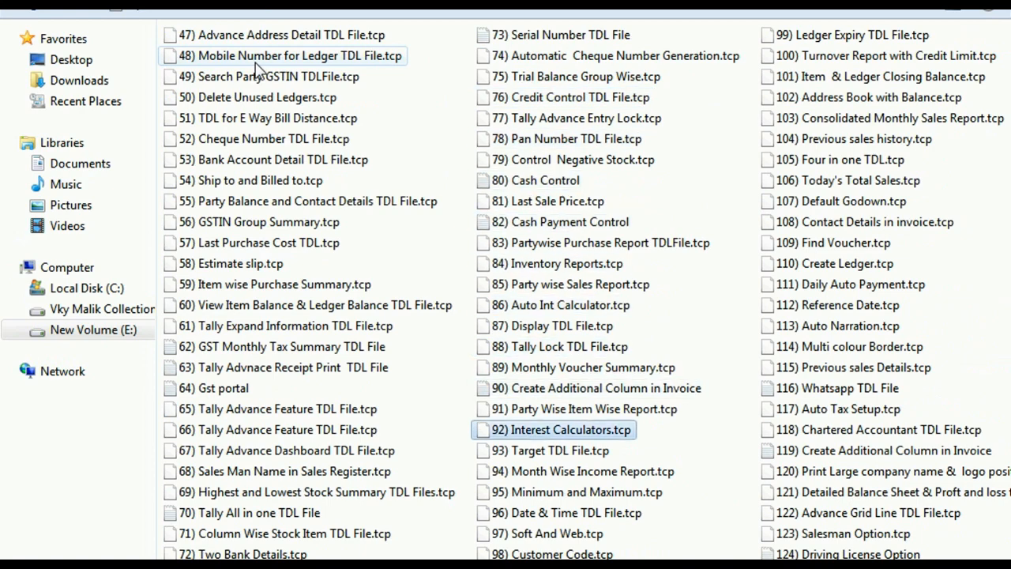
{"action": "key", "text": "Down"}
{"action": "key", "text": "Down"}
{"action": "key", "text": "Down"}
{"action": "key", "text": "Down"}
{"action": "key", "text": "Down"}
{"action": "key", "text": "Down"}
{"action": "key", "text": "Down"}
{"action": "key", "text": "Down"}
{"action": "key", "text": "Down"}
{"action": "key", "text": "Down"}
{"action": "key", "text": "Down"}
{"action": "key", "text": "Down"}
{"action": "key", "text": "Down"}
{"action": "key", "text": "Down"}
{"action": "key", "text": "Down"}
{"action": "key", "text": "Down"}
{"action": "key", "text": "Down"}
{"action": "key", "text": "Down"}
{"action": "key", "text": "Down"}
{"action": "key", "text": "Down"}
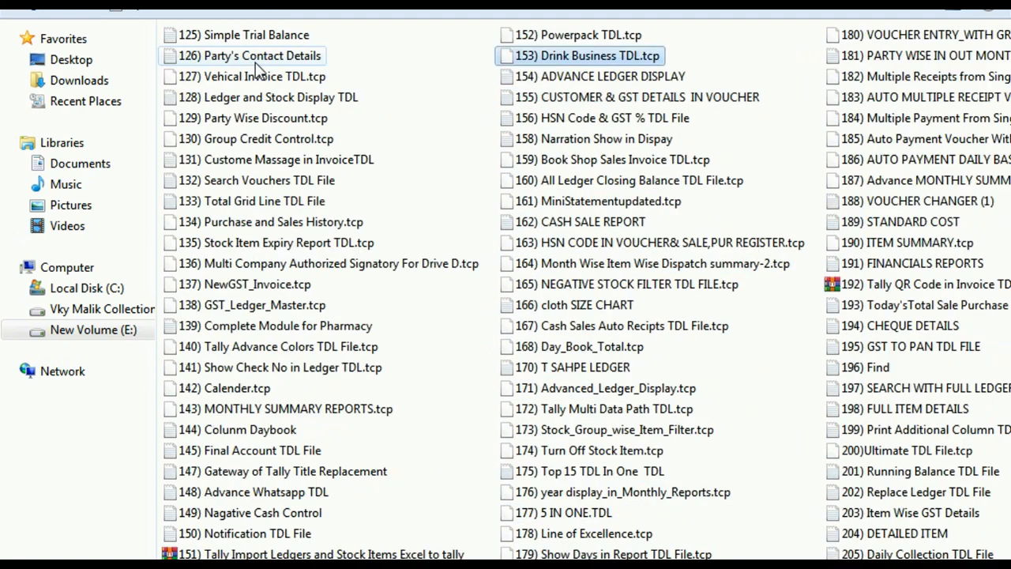
{"action": "key", "text": "Down"}
{"action": "key", "text": "Down"}
{"action": "key", "text": "Down"}
{"action": "key", "text": "Down"}
{"action": "key", "text": "Down"}
{"action": "key", "text": "Down"}
{"action": "key", "text": "Down"}
{"action": "key", "text": "Down"}
{"action": "key", "text": "Down"}
{"action": "key", "text": "Down"}
{"action": "key", "text": "Down"}
{"action": "key", "text": "Down"}
{"action": "key", "text": "Down"}
{"action": "key", "text": "Down"}
{"action": "key", "text": "Down"}
{"action": "key", "text": "Down"}
{"action": "key", "text": "Down"}
{"action": "key", "text": "Down"}
{"action": "key", "text": "Down"}
{"action": "key", "text": "Down"}
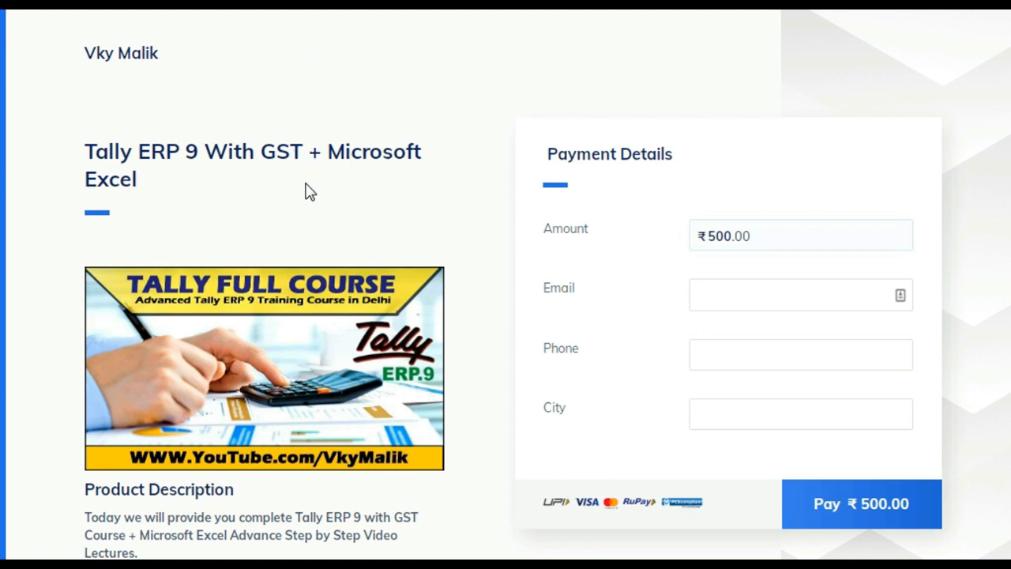
Read through the product description of the Tally ERP 9 With GST + Microsoft Excel course down to its Excel lectures.
{"action": "scroll", "coordinate": [311, 196], "scroll_direction": "down", "scroll_amount": 4}
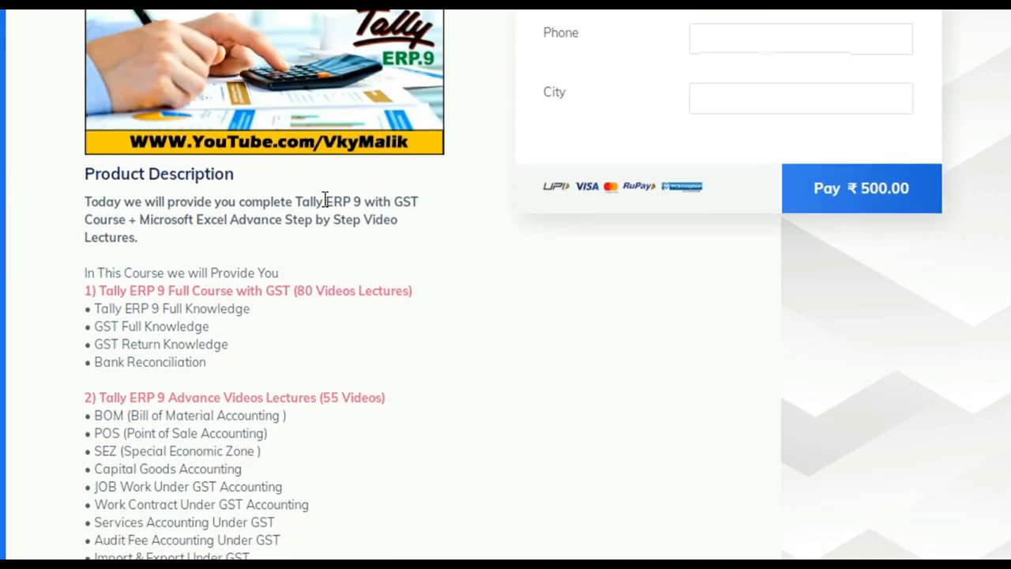
{"action": "scroll", "coordinate": [325, 200], "scroll_direction": "down", "scroll_amount": 2}
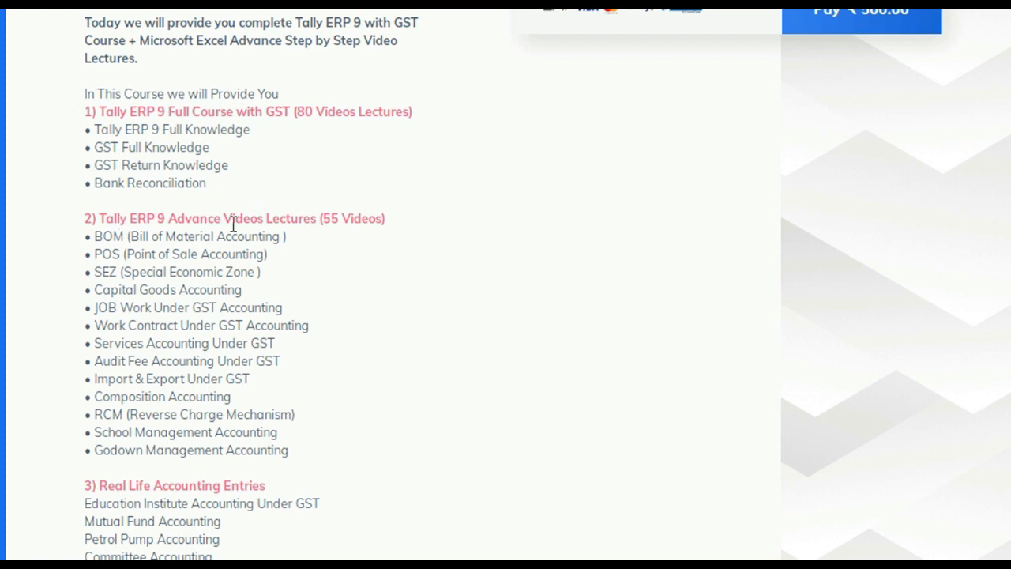
{"action": "scroll", "coordinate": [335, 215], "scroll_direction": "down", "scroll_amount": 1}
{"action": "scroll", "coordinate": [372, 197], "scroll_direction": "down", "scroll_amount": 5}
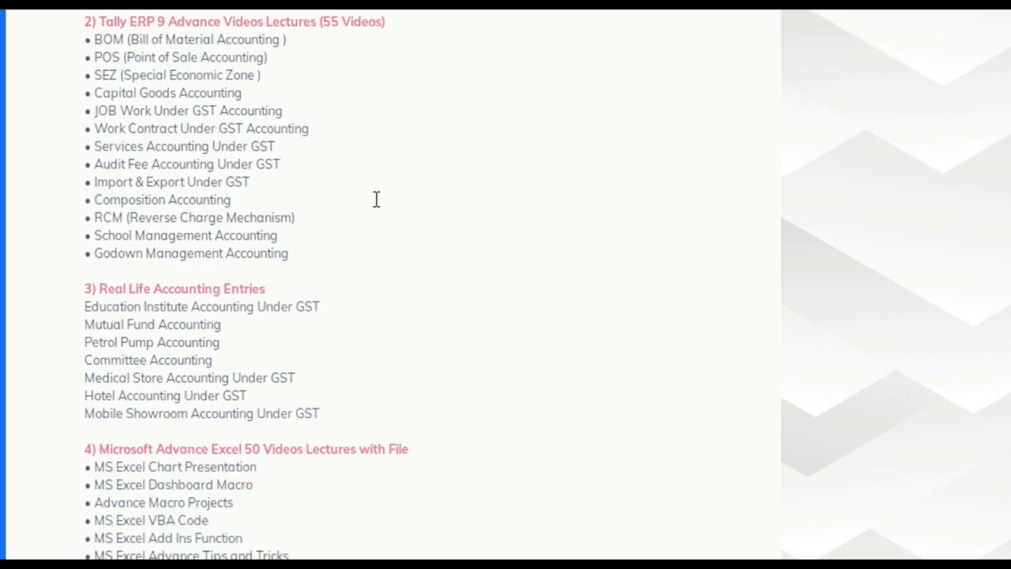